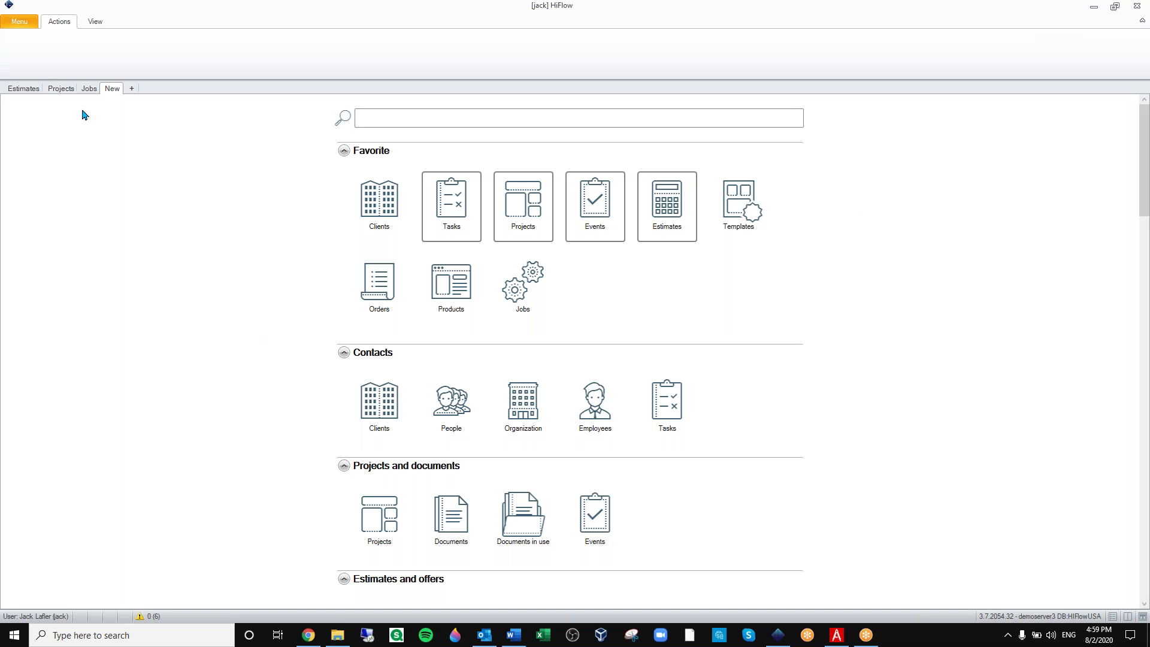
Step: Open the technology diagram of the New Era Box 22 estimate and look through its operation sequence
{"action": "left_click", "coordinate": [21, 89]}
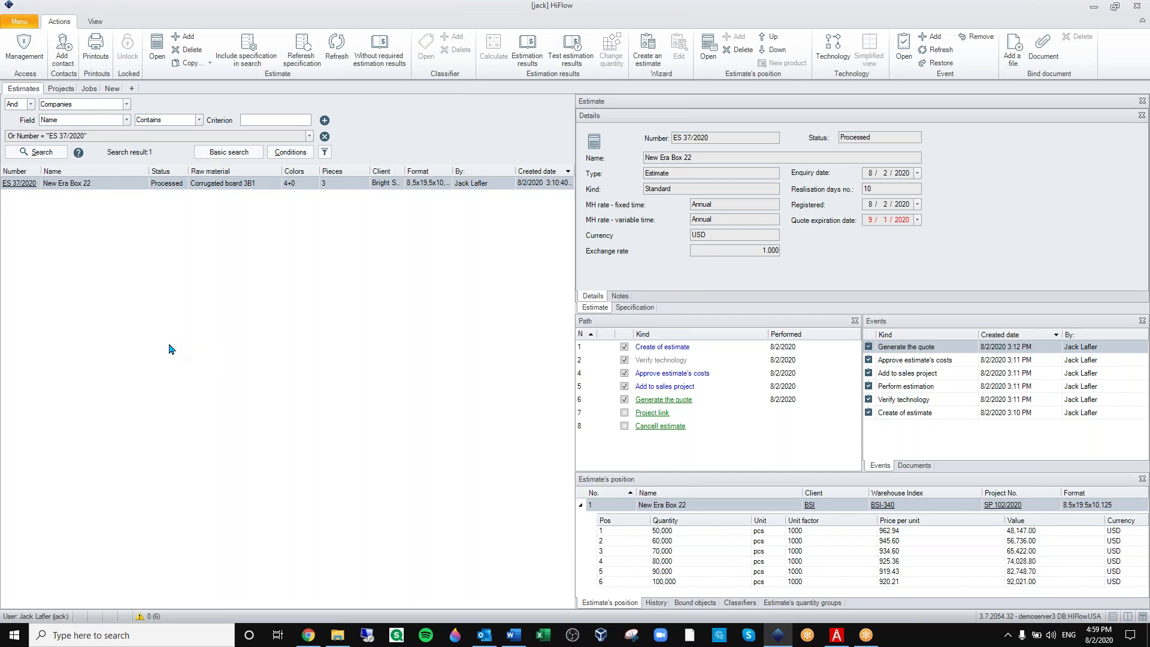
{"action": "left_click", "coordinate": [836, 49]}
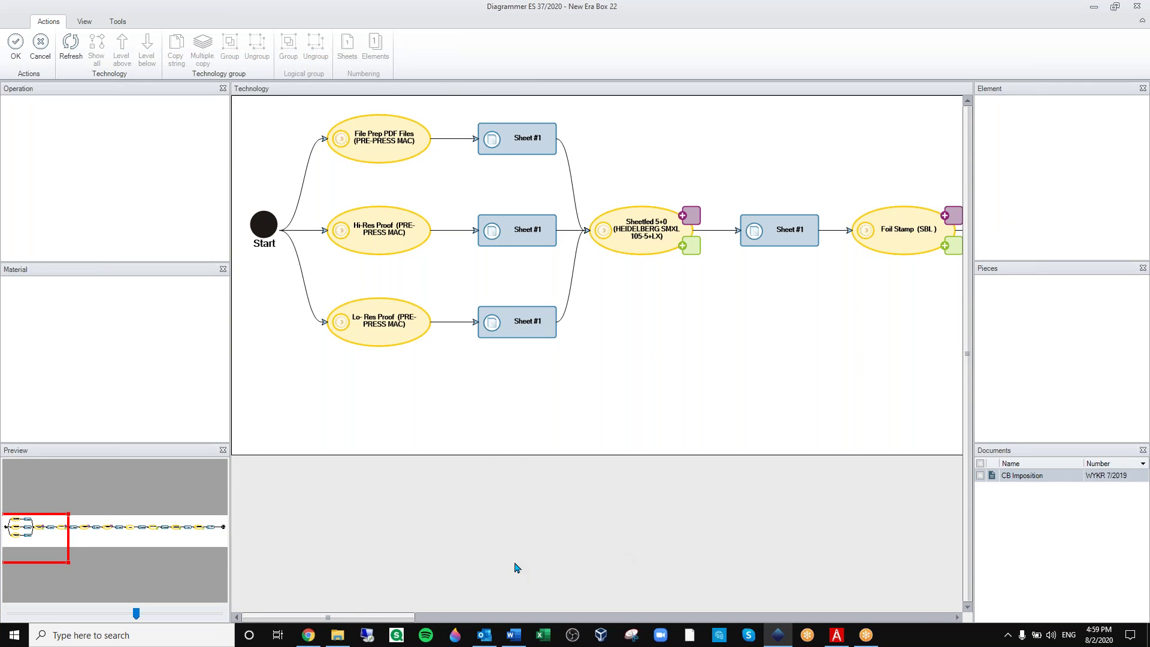
{"action": "left_click_drag", "start_coordinate": [377, 620], "coordinate": [498, 631]}
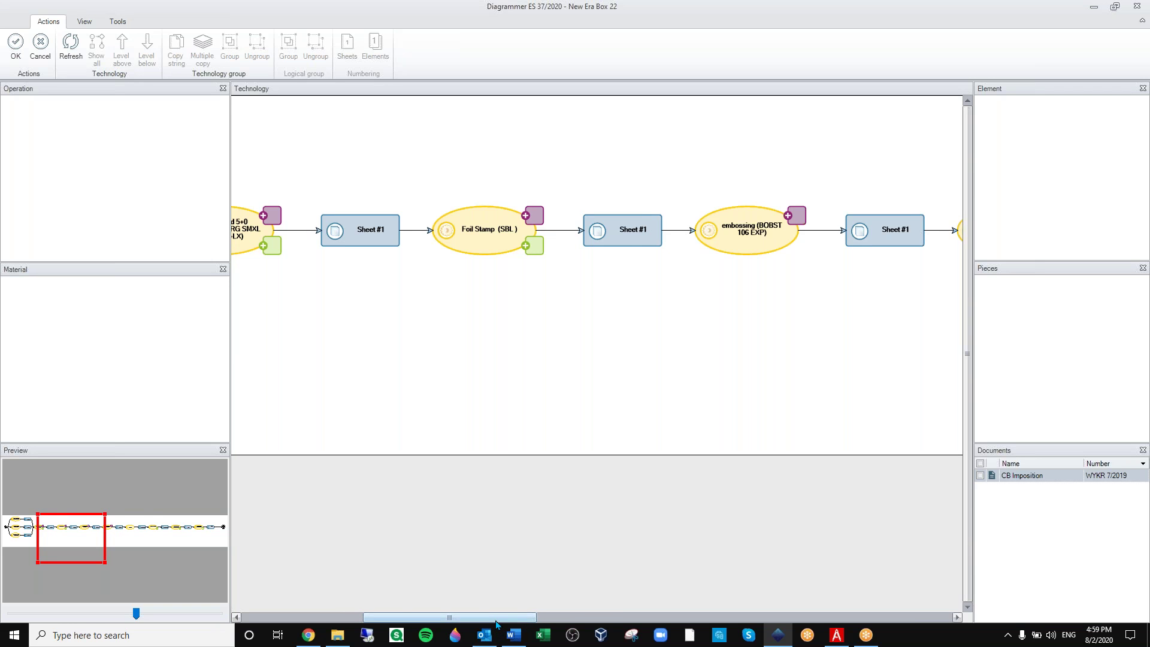
{"action": "left_click", "coordinate": [568, 617]}
{"action": "left_click_drag", "start_coordinate": [574, 616], "coordinate": [374, 590]}
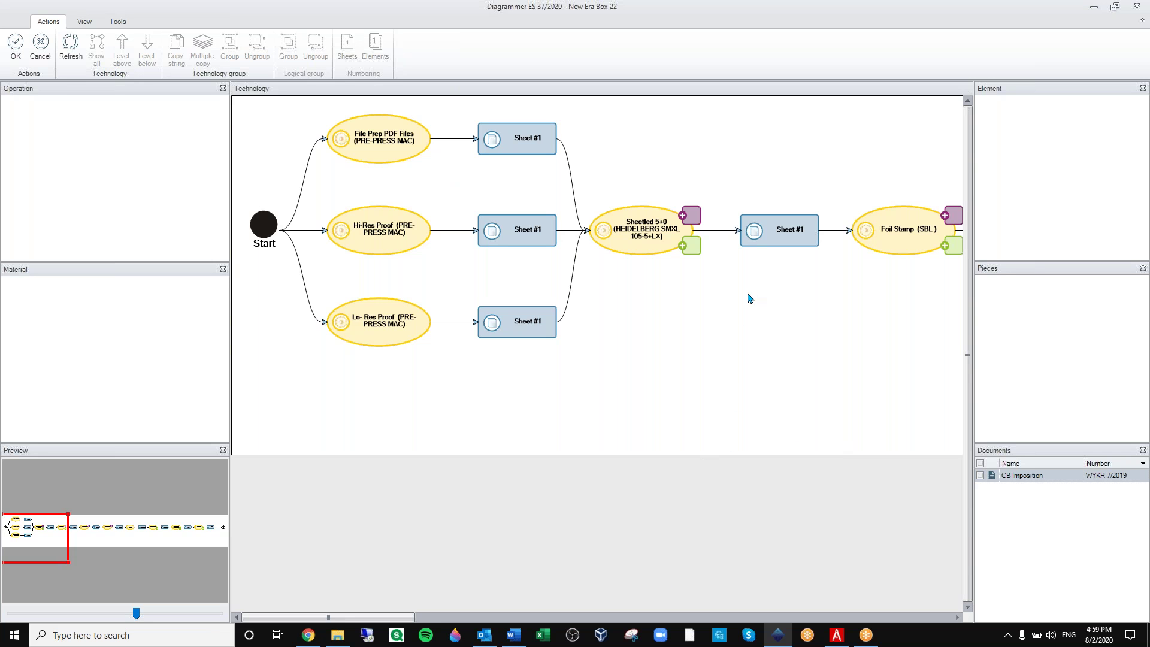
Step: Examine the Sheetfed 5+0 operation's parameters and view the attached CB Imposition document full-screen
{"action": "left_click", "coordinate": [647, 225]}
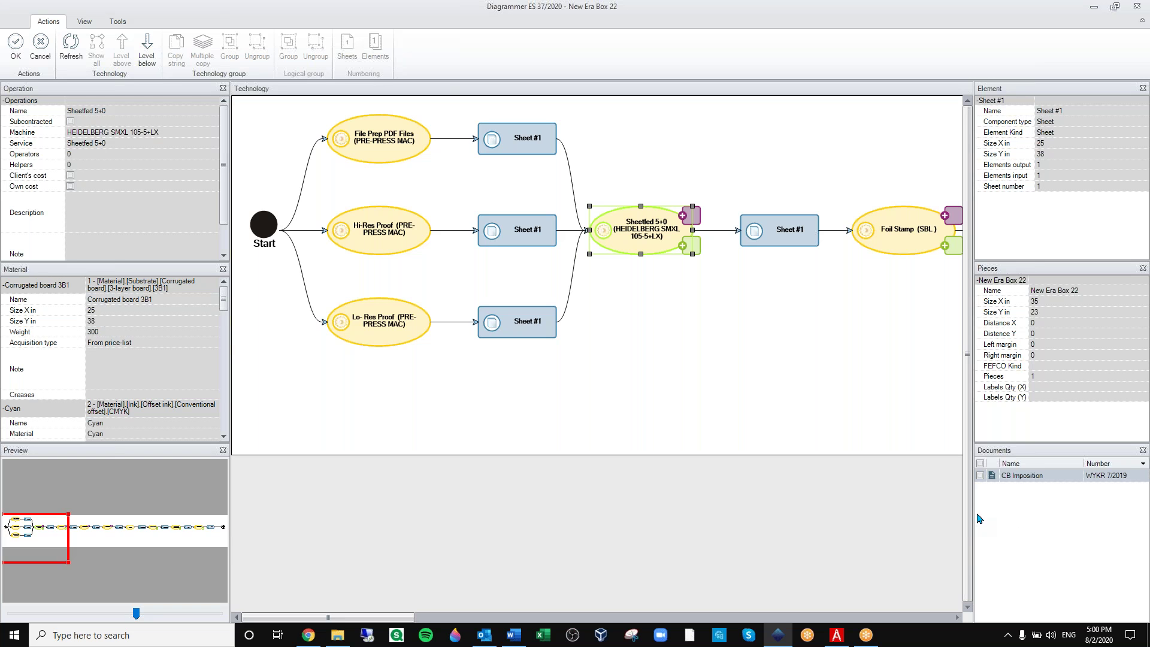
{"action": "double_click", "coordinate": [992, 476]}
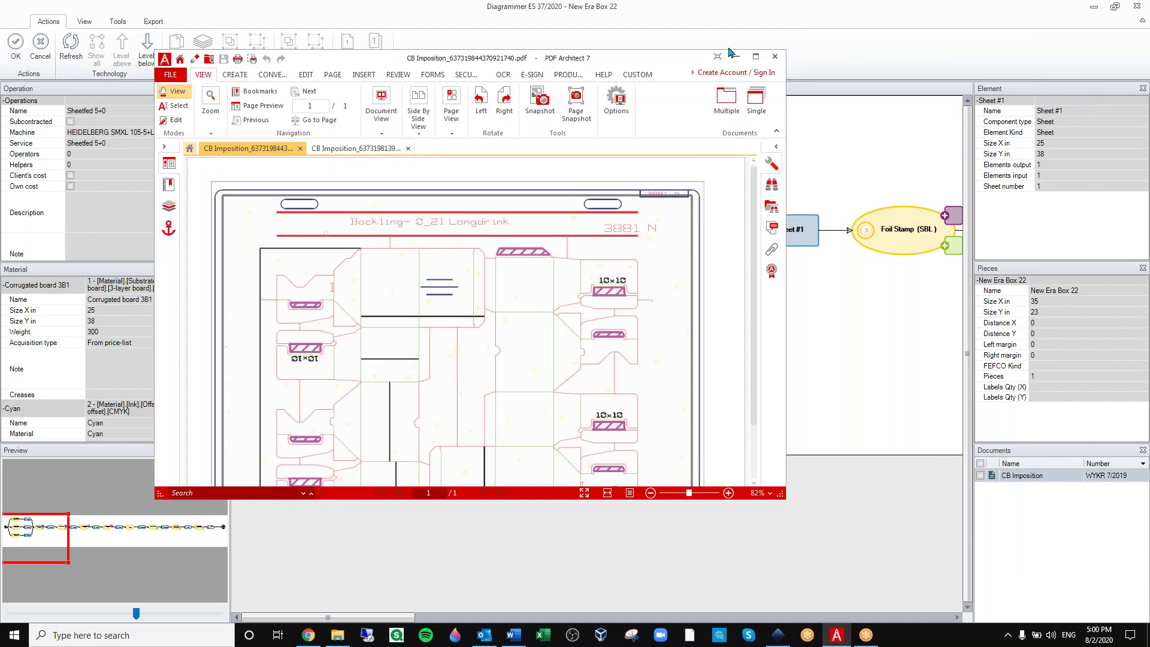
{"action": "left_click", "coordinate": [754, 57]}
{"action": "scroll", "coordinate": [788, 356], "scroll_direction": "down", "scroll_amount": 5}
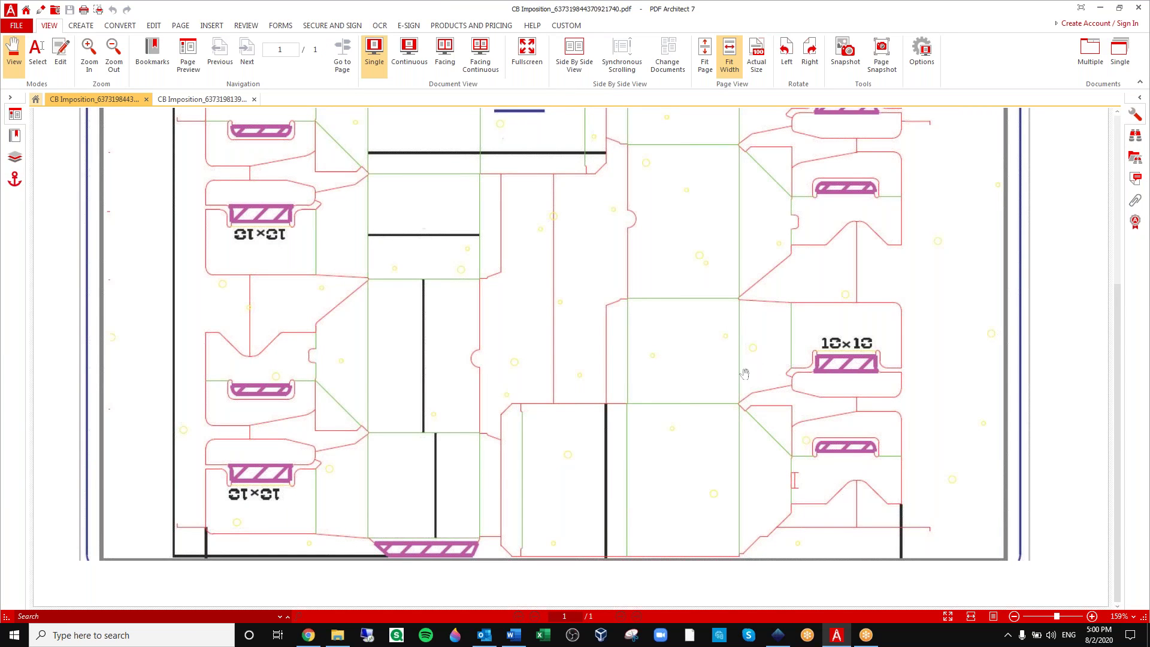
{"action": "scroll", "coordinate": [959, 317], "scroll_direction": "up", "scroll_amount": 5}
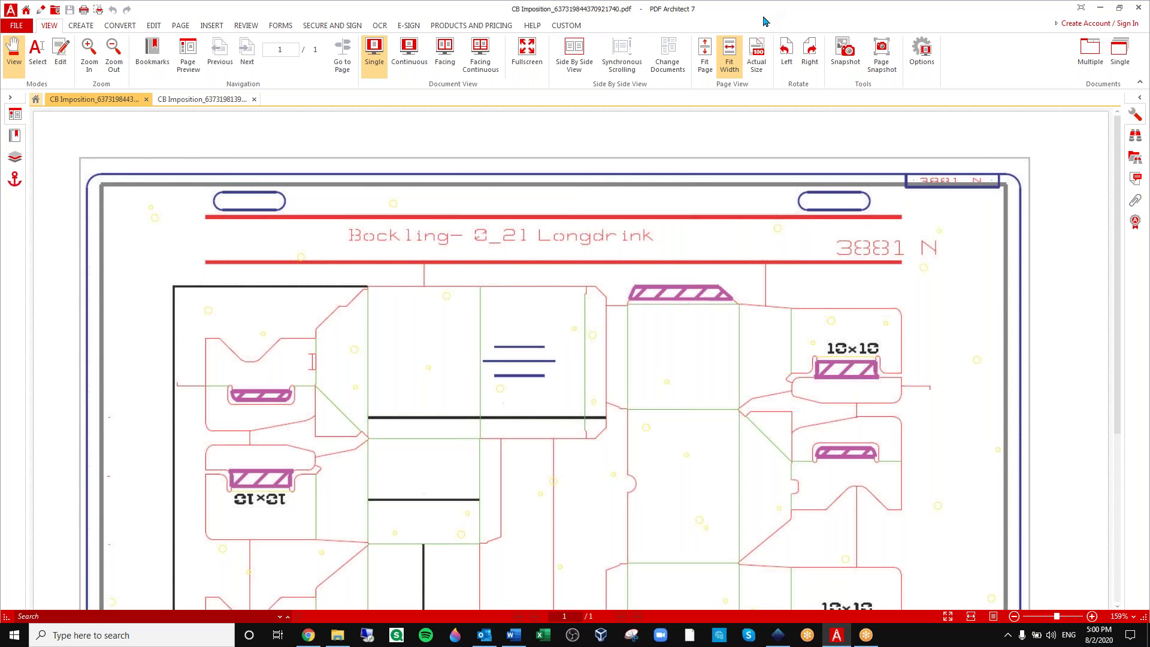
{"action": "left_click_drag", "start_coordinate": [763, 17], "coordinate": [1149, 43]}
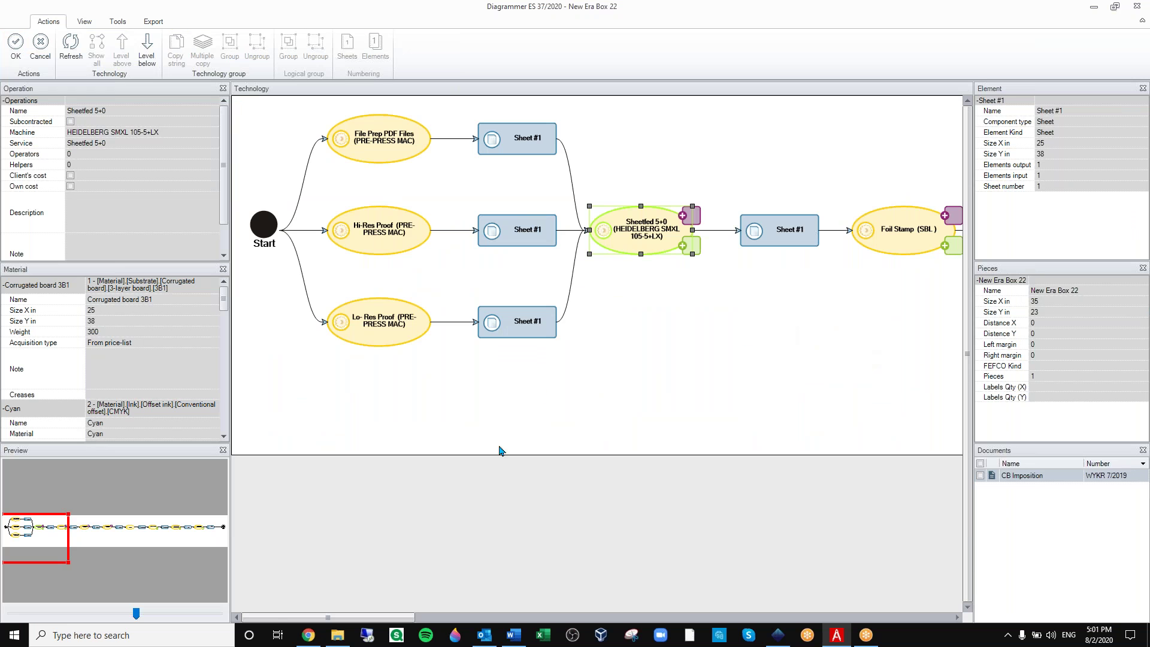
Step: Inspect the detailed structure of the Foil Stamp operation, including its die and foil, and return to the main process
{"action": "left_click_drag", "start_coordinate": [299, 621], "coordinate": [317, 622]}
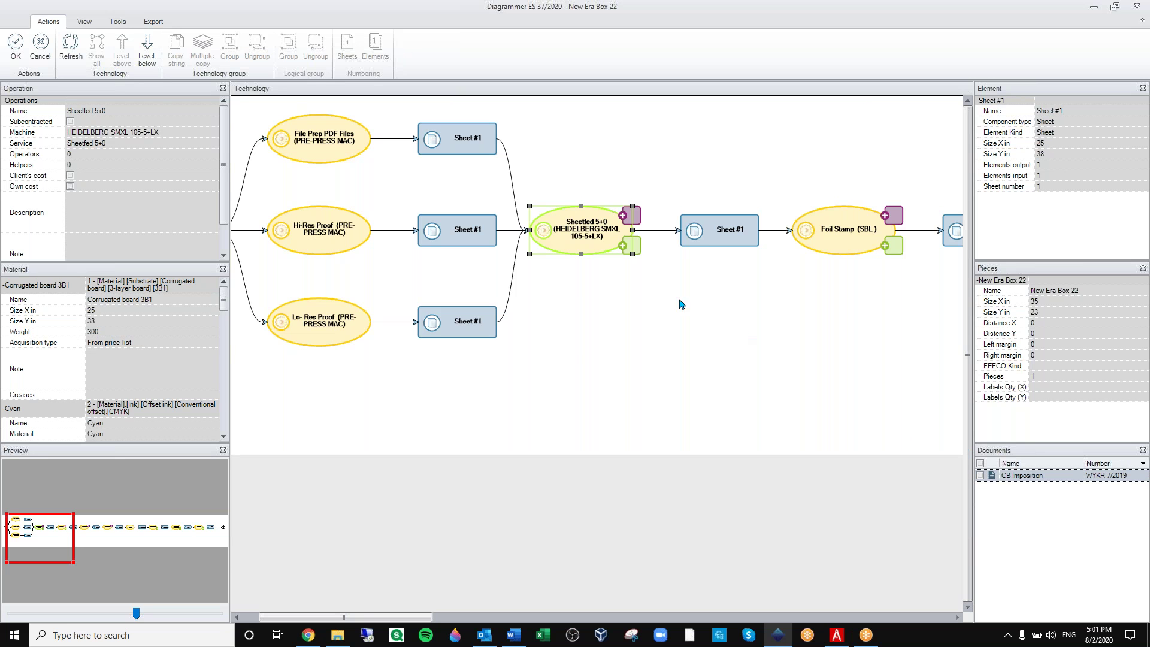
{"action": "double_click", "coordinate": [844, 239]}
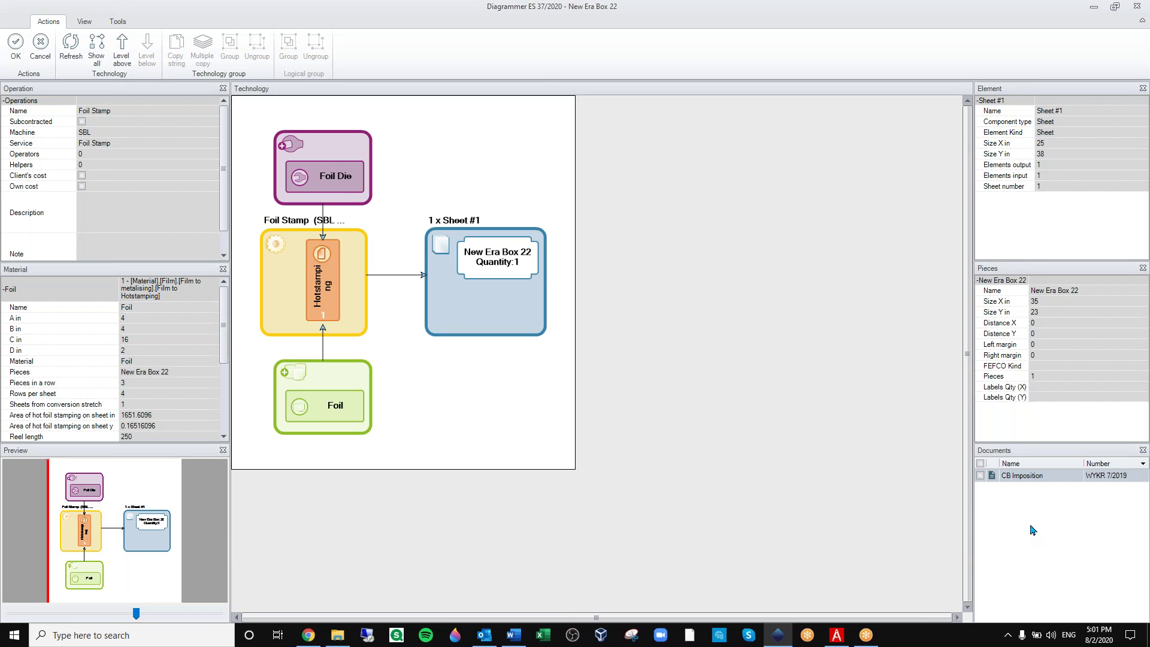
{"action": "left_click", "coordinate": [123, 48]}
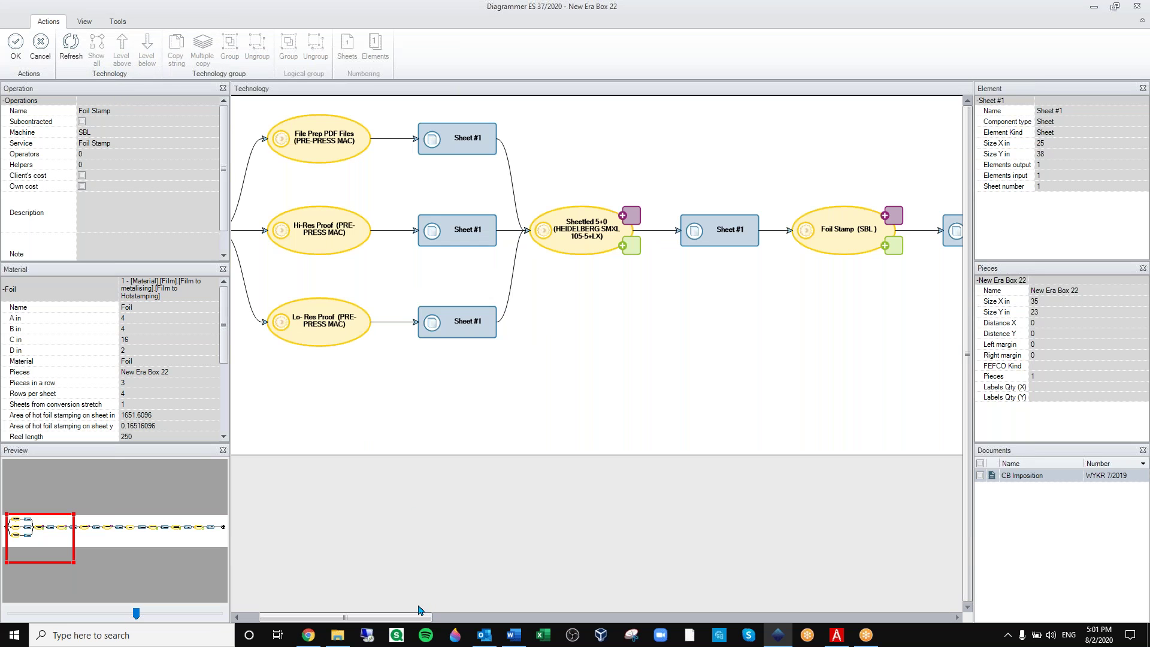
Step: Inspect the detailed structure of the embossing operation and its die, and return to the main process
{"action": "left_click_drag", "start_coordinate": [433, 617], "coordinate": [539, 610]}
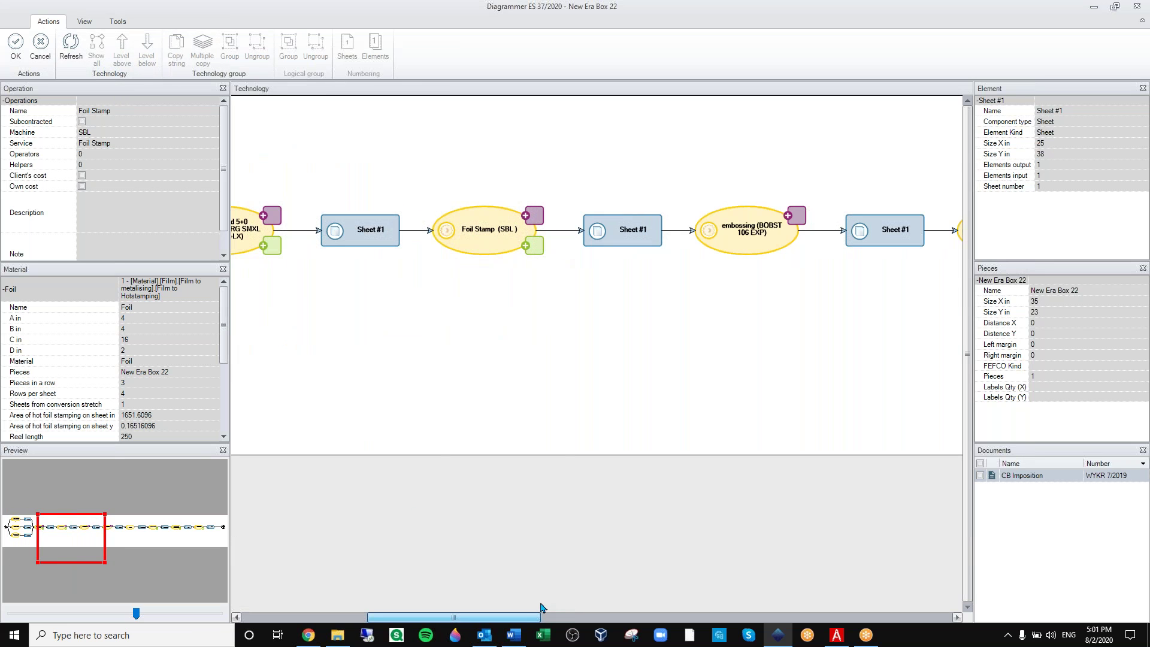
{"action": "left_click", "coordinate": [756, 231]}
{"action": "double_click", "coordinate": [756, 231]}
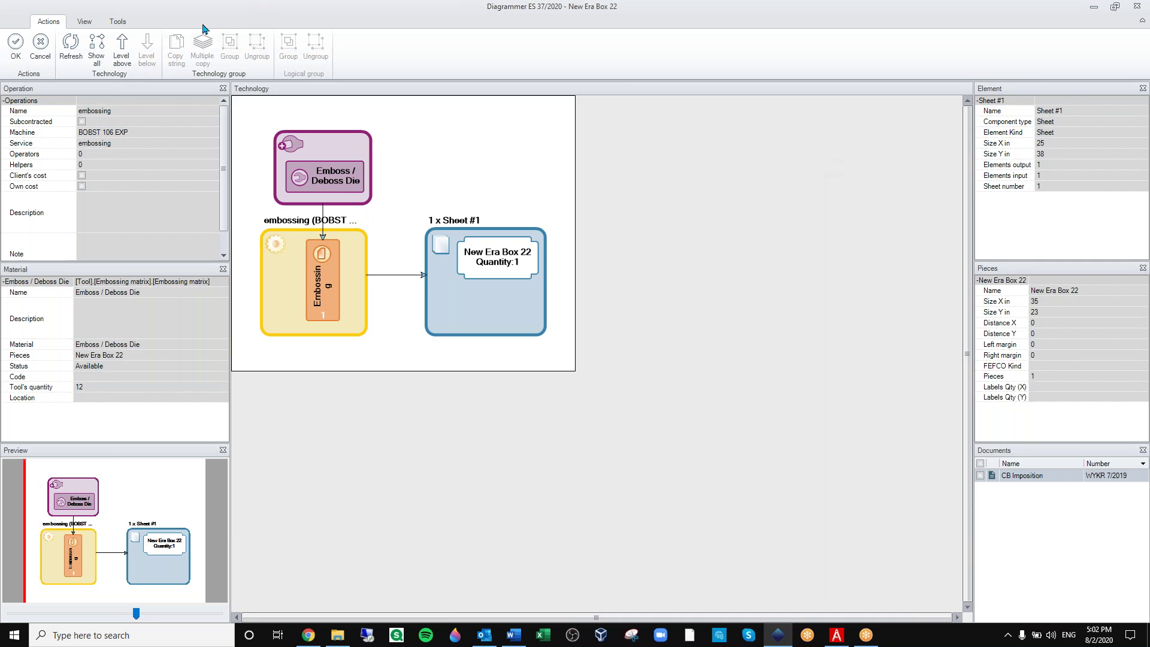
{"action": "left_click", "coordinate": [127, 42]}
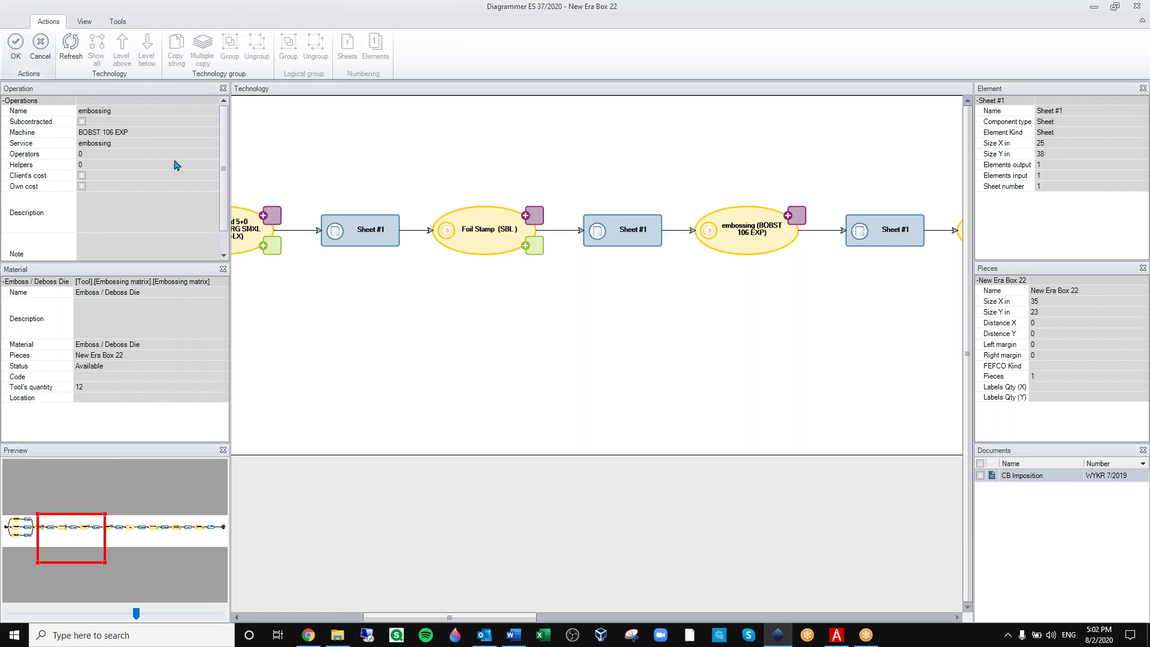
Step: Accept and close the technology diagram, and bring up the Fresh Food Box 12 sales project
{"action": "left_click", "coordinate": [15, 45]}
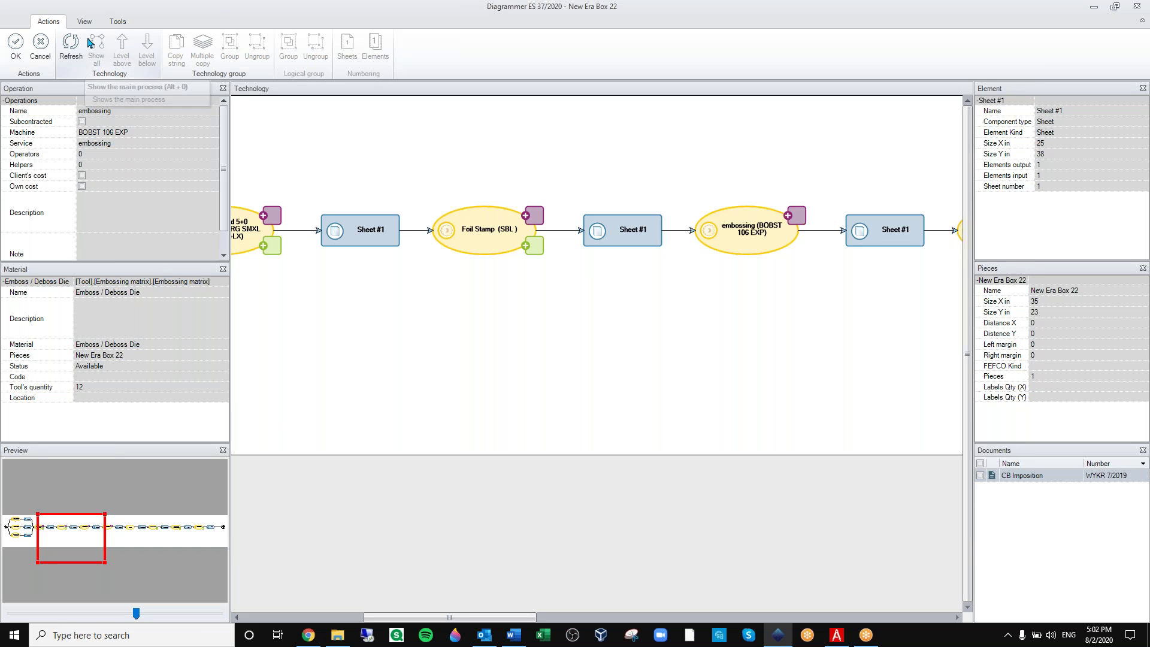
{"action": "left_click", "coordinate": [16, 42]}
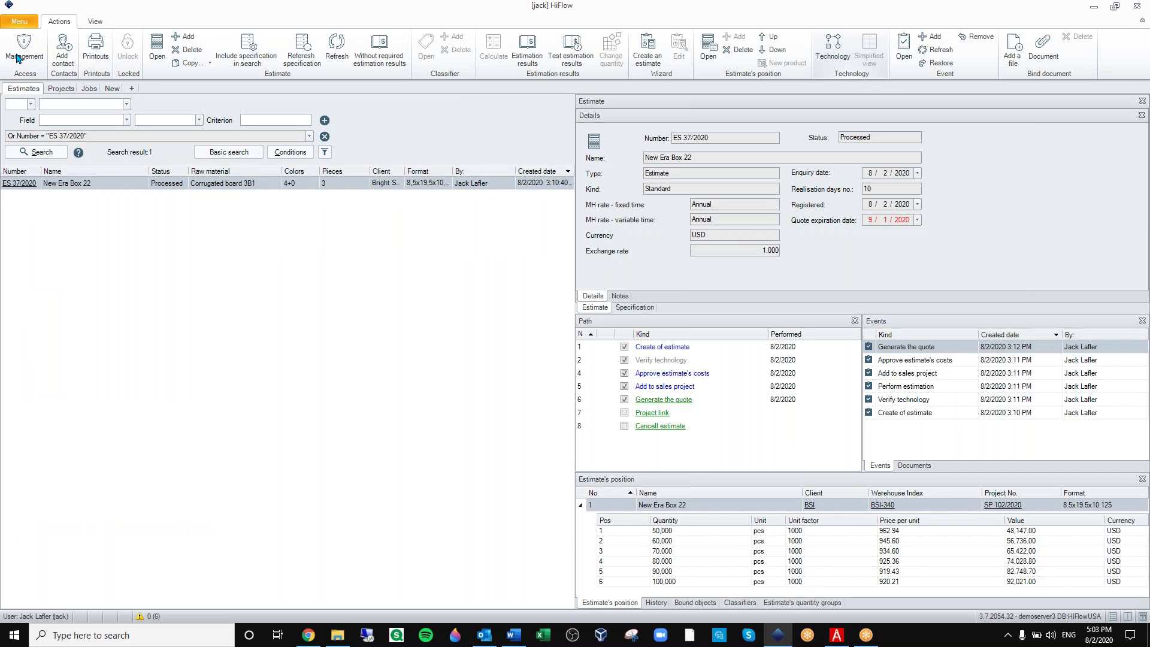
{"action": "left_click", "coordinate": [71, 90]}
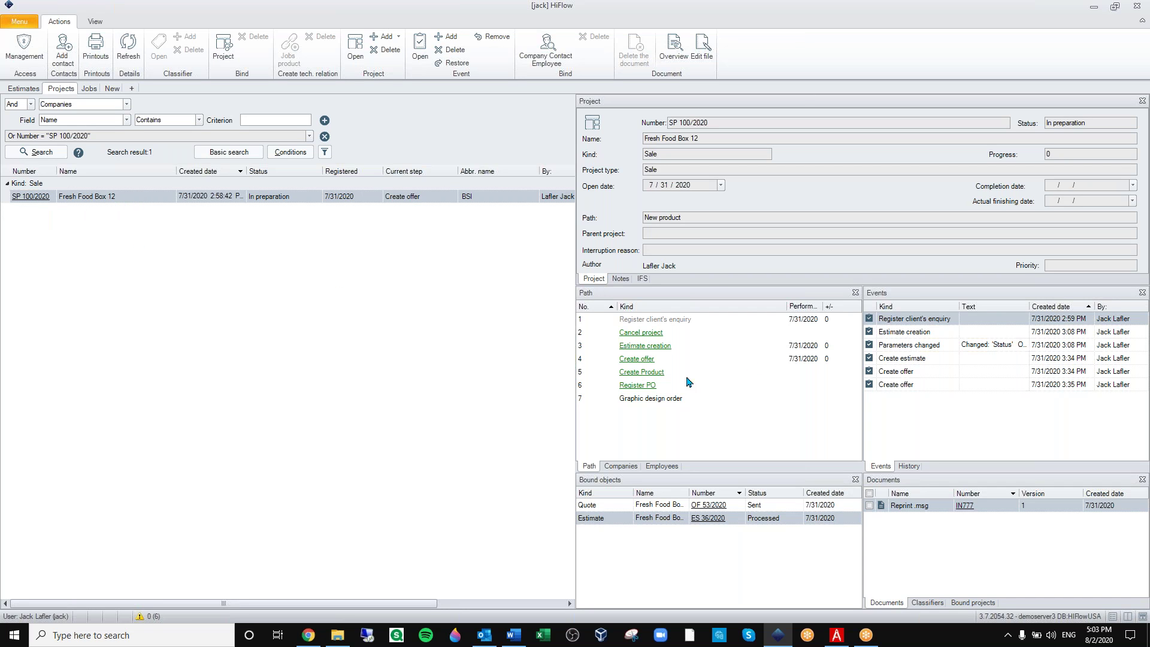
{"action": "left_click", "coordinate": [638, 386]}
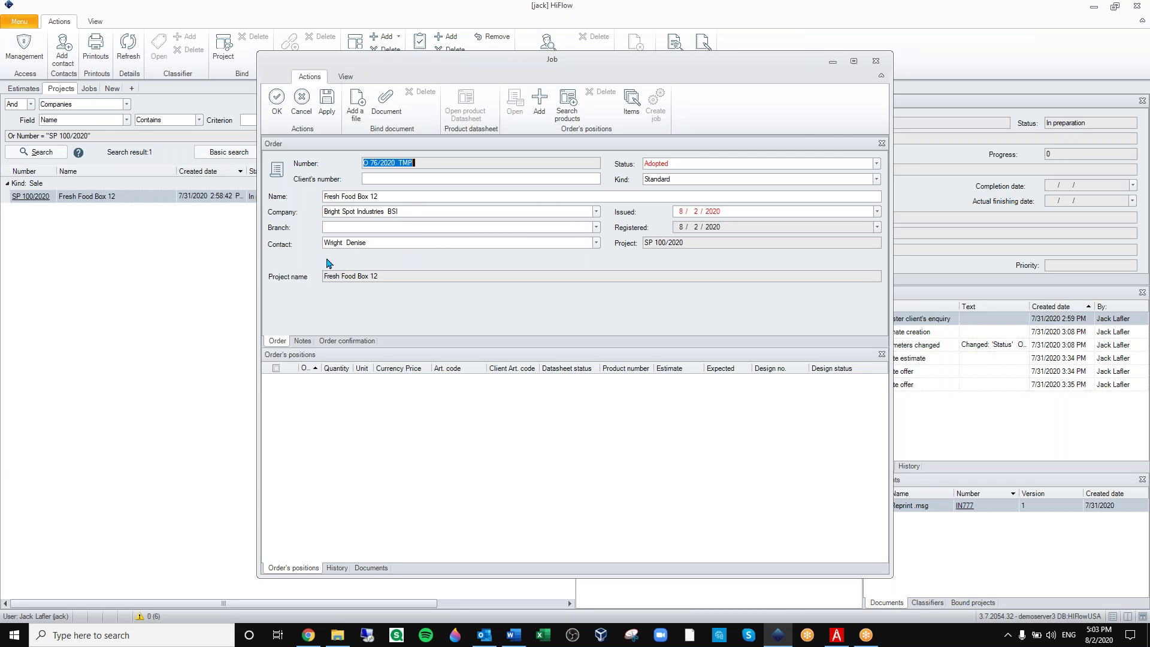
{"action": "left_click", "coordinate": [307, 102]}
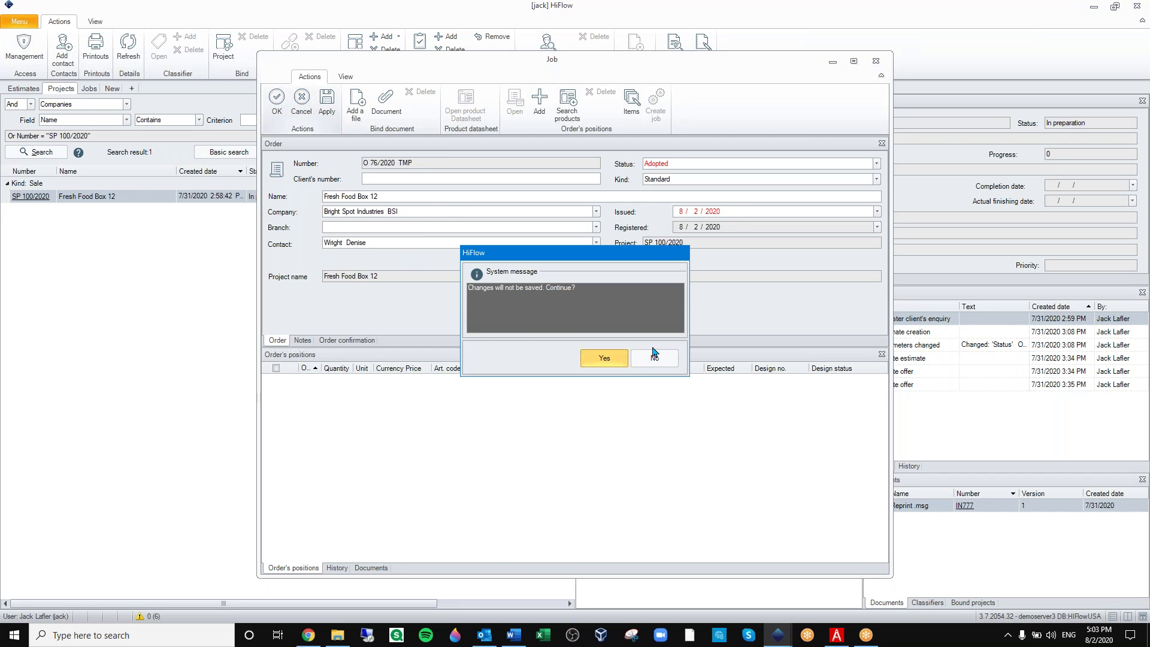
{"action": "left_click", "coordinate": [621, 367]}
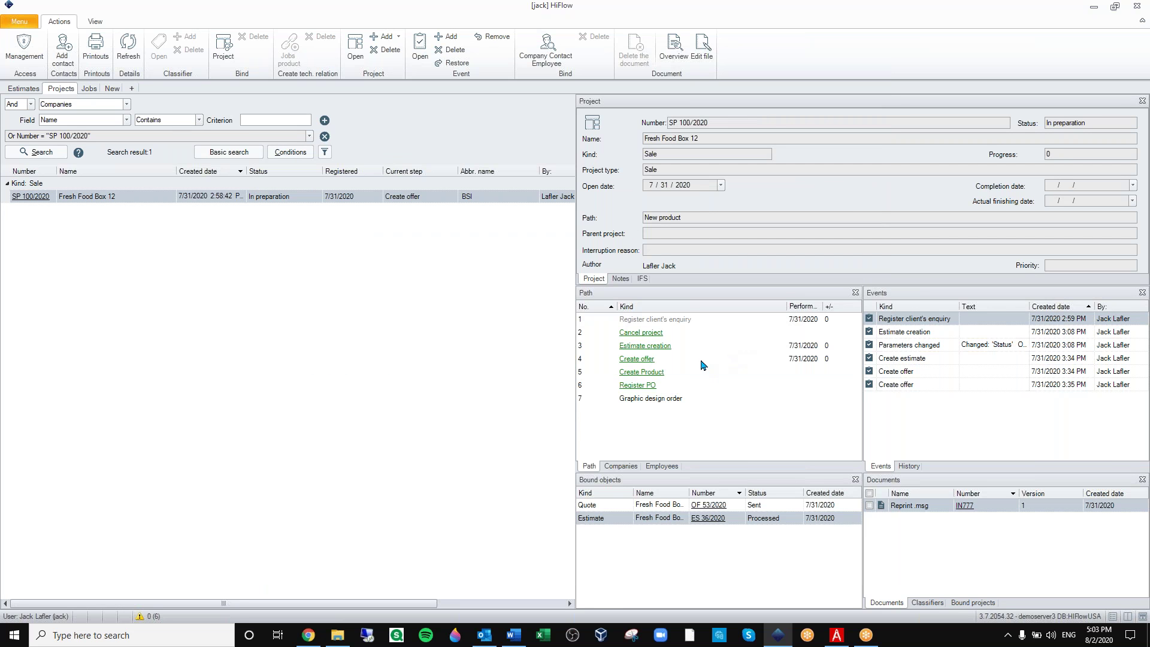
Step: Register a purchase order for the Fresh Food Box 12 project with the client's order number, and go to the created order
{"action": "left_click", "coordinate": [633, 385]}
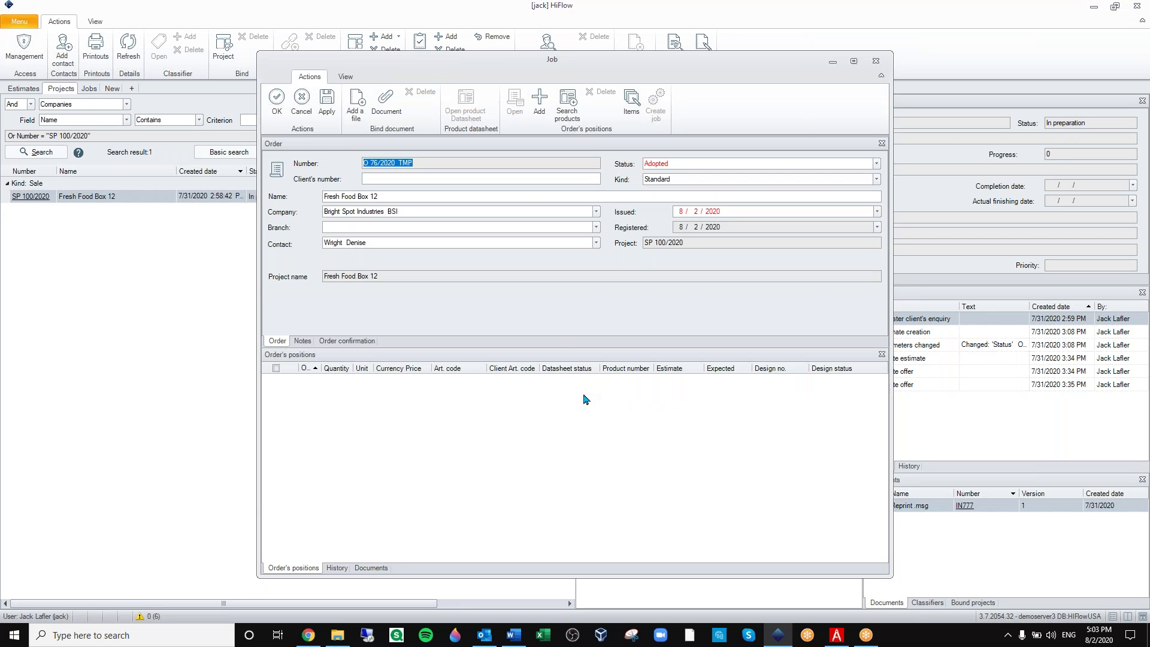
{"action": "left_click", "coordinate": [372, 177]}
{"action": "type", "text": "Po3 12455"}
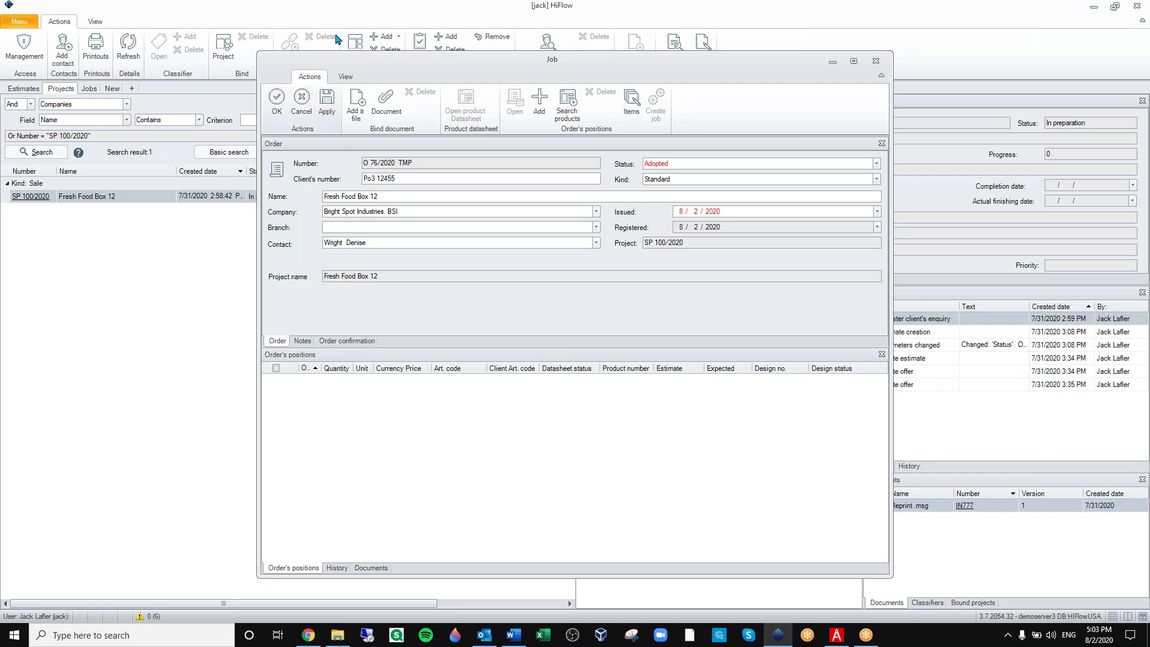
{"action": "left_click", "coordinate": [277, 99]}
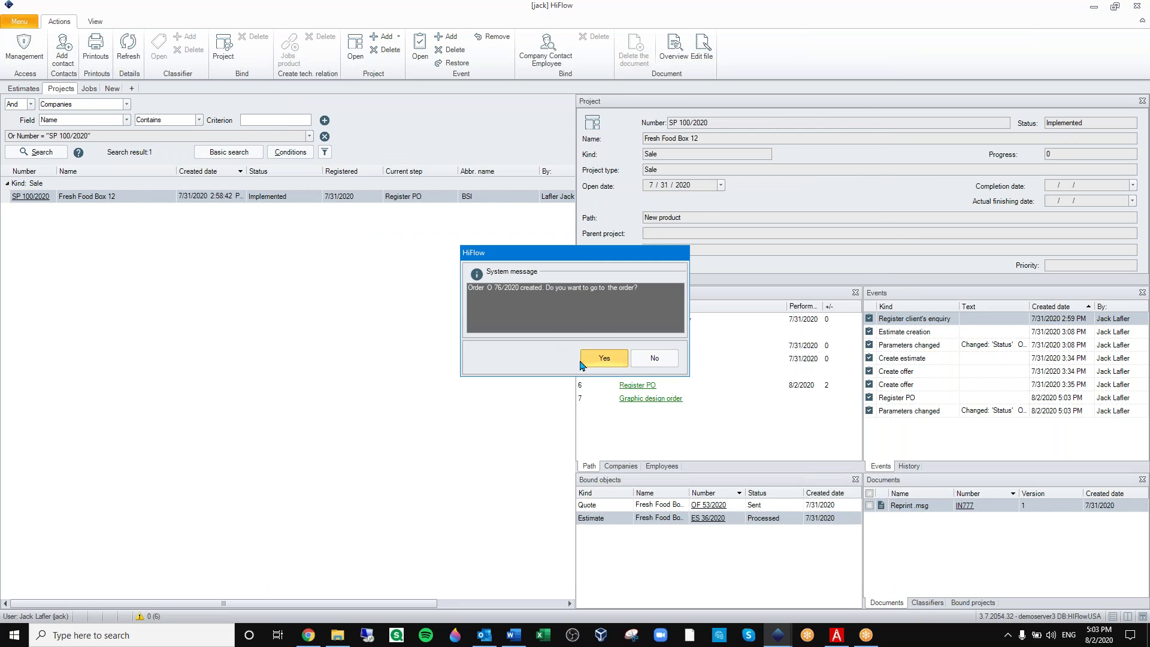
{"action": "left_click", "coordinate": [608, 364]}
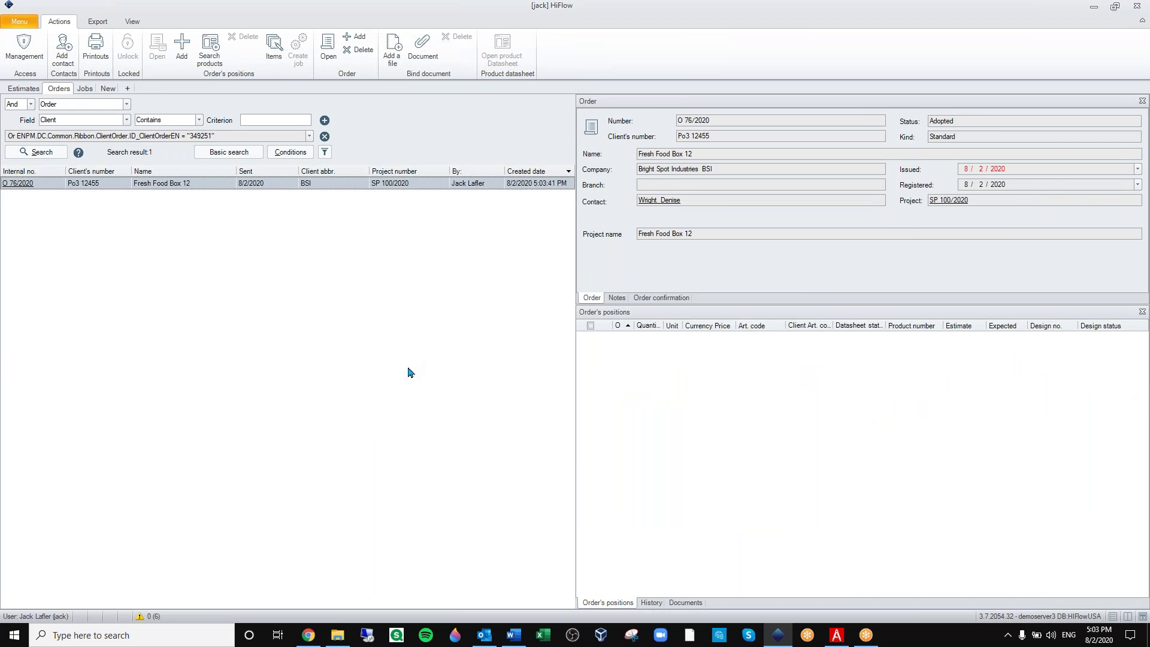
Step: Add a position to the order's items and assign the Fresh Food Box 12 estimate to it
{"action": "left_click", "coordinate": [277, 47]}
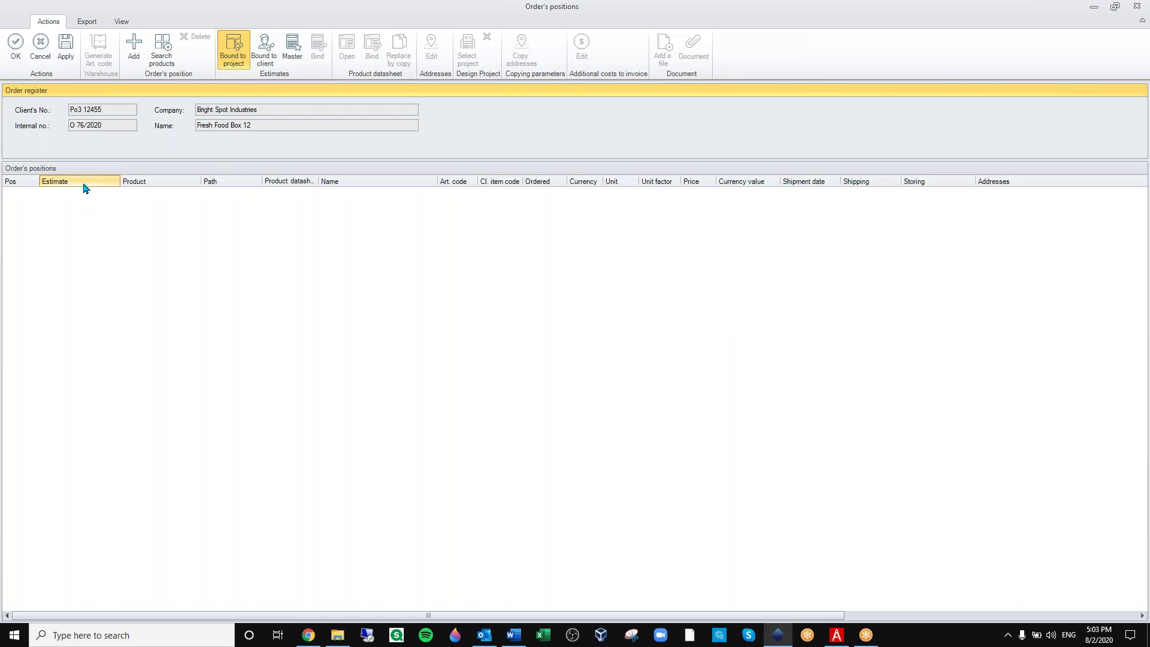
{"action": "left_click", "coordinate": [133, 47]}
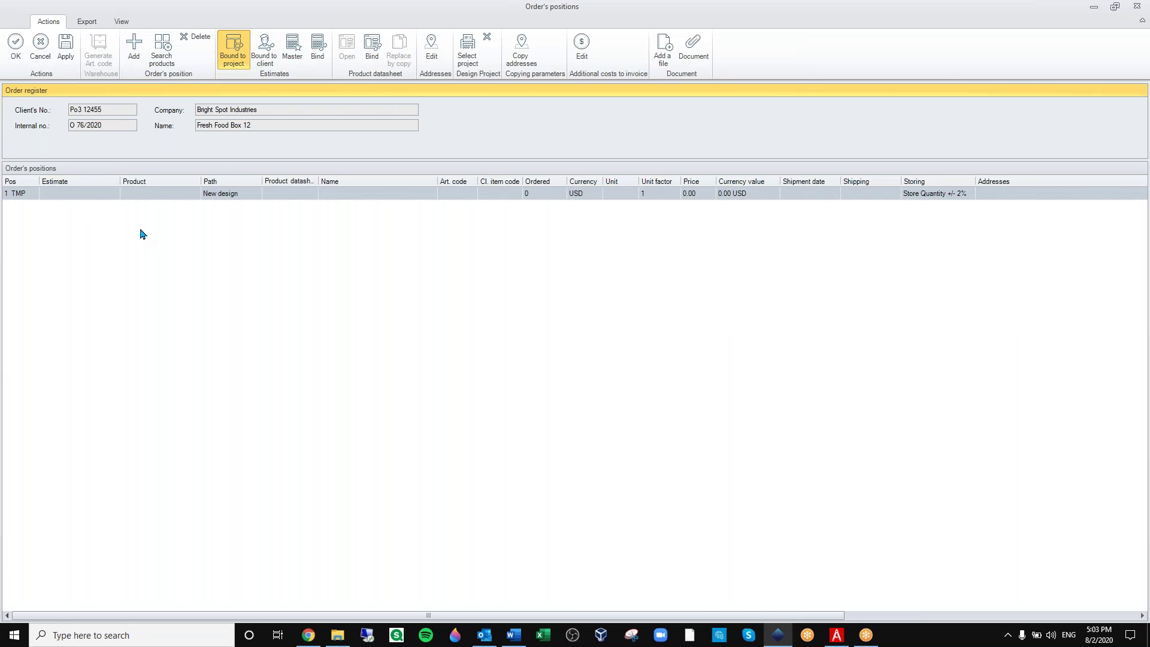
{"action": "left_click", "coordinate": [117, 197]}
{"action": "left_click", "coordinate": [112, 190]}
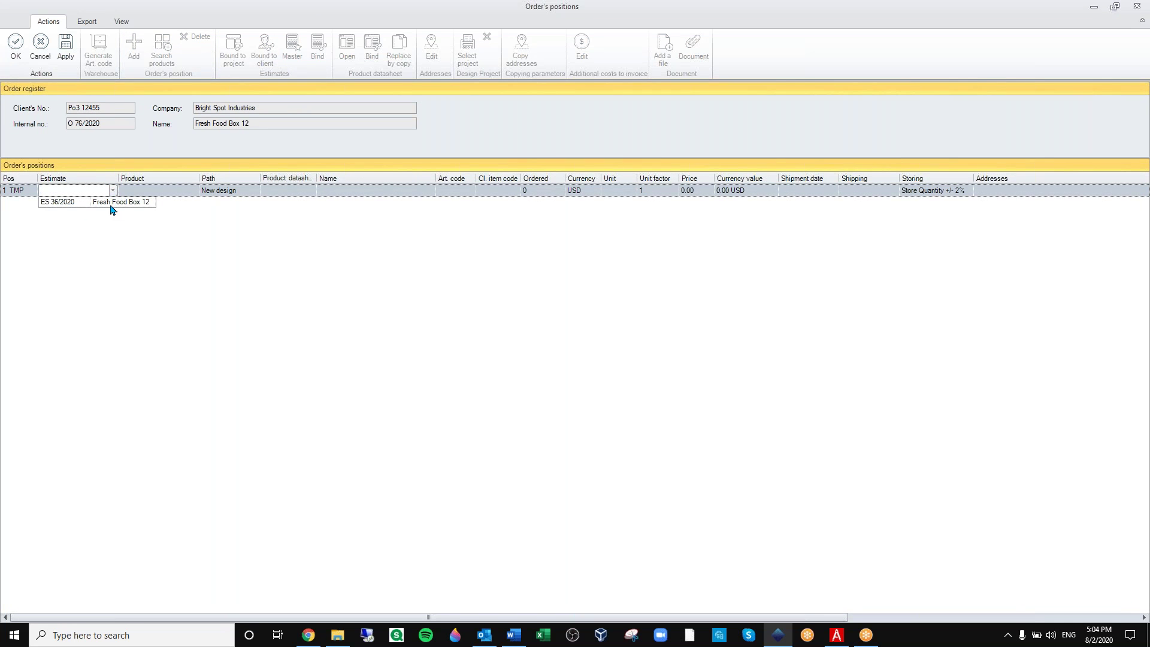
{"action": "left_click", "coordinate": [112, 209]}
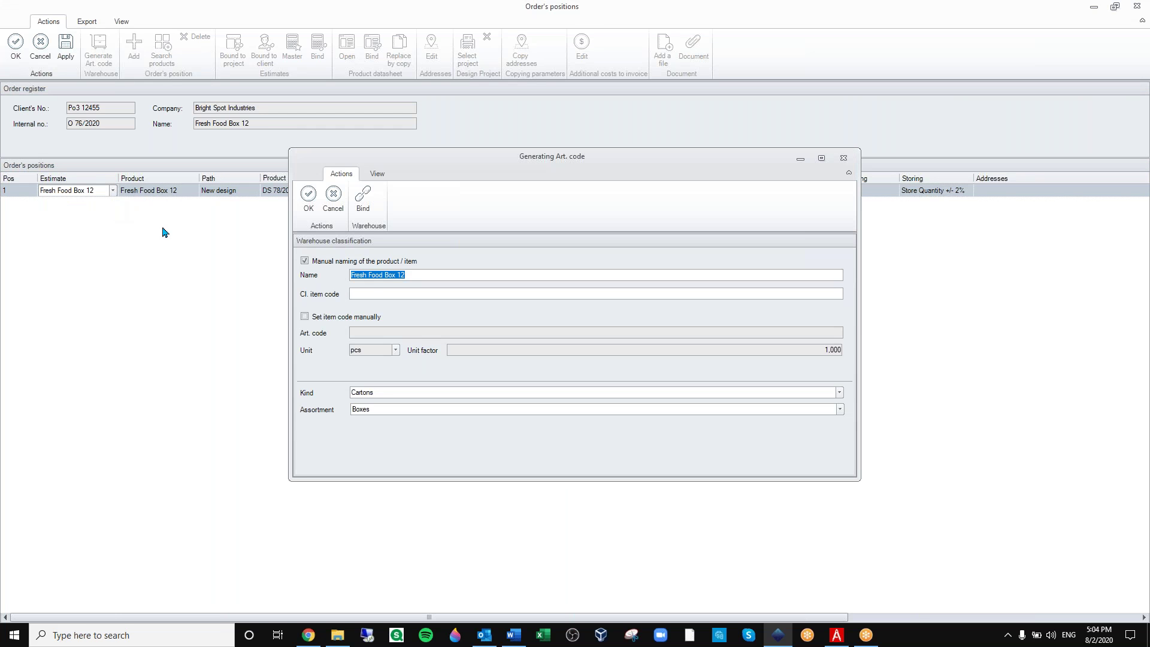
Step: Generate the product's article code with lsmmme12455 as the client item code
{"action": "left_click", "coordinate": [360, 293]}
{"action": "type", "text": "lsmmme12455"}
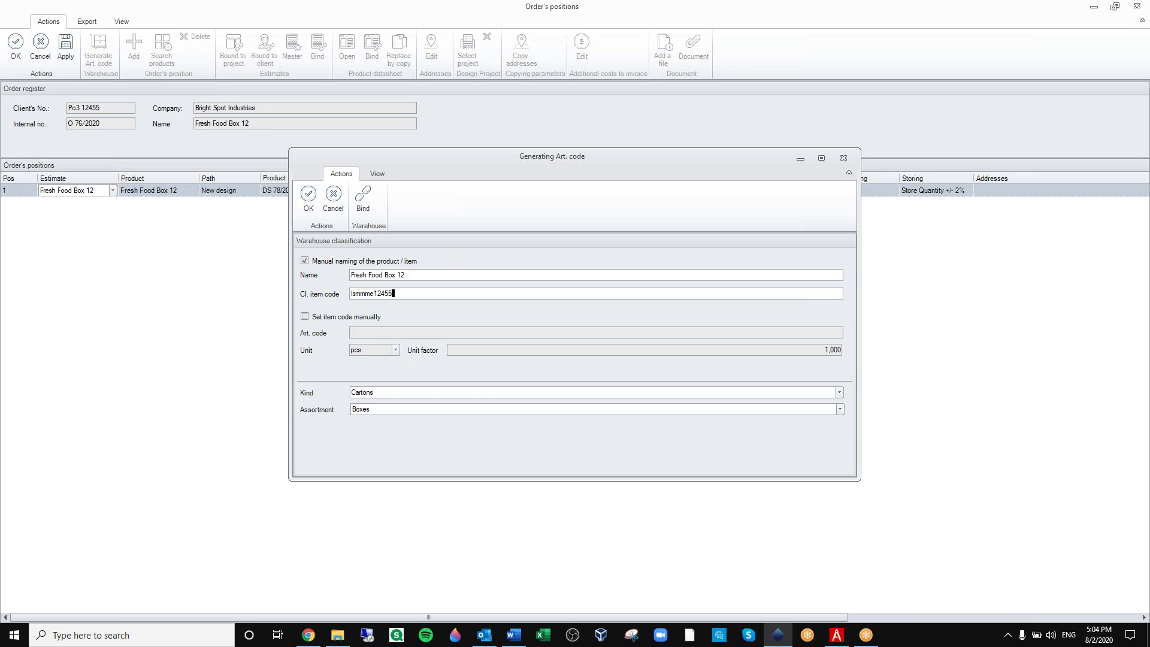
{"action": "left_click", "coordinate": [308, 195]}
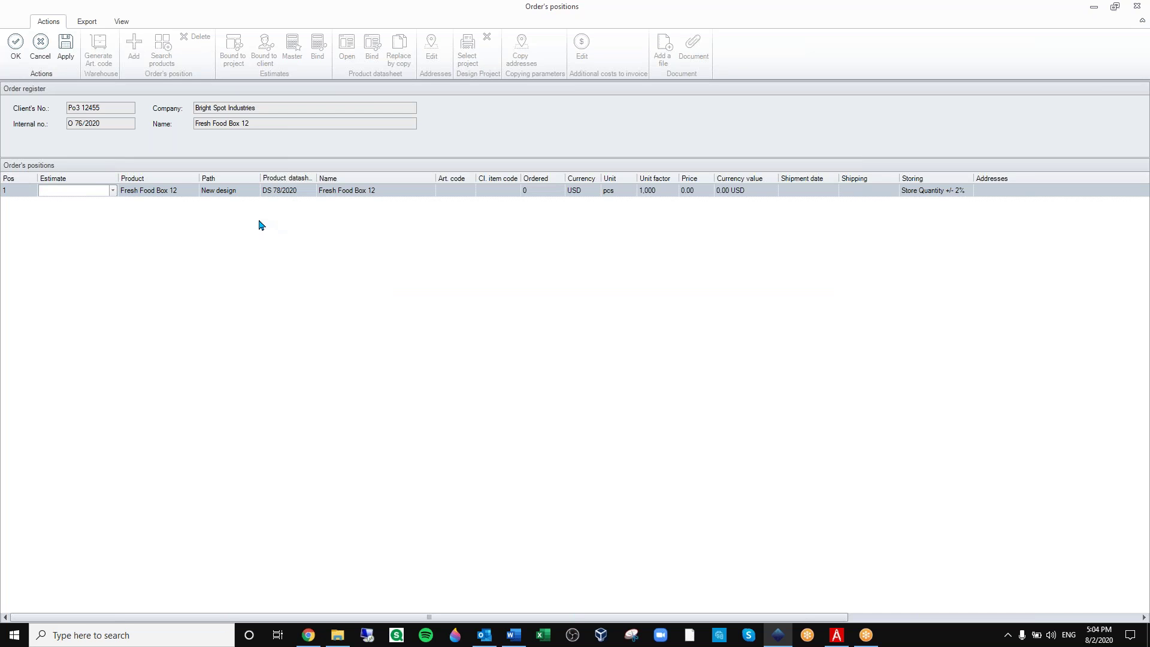
Step: Set the order position's ordered quantity to 40,000 pcs and its shipment date to 8/13/2020
{"action": "left_click", "coordinate": [556, 192]}
{"action": "left_click", "coordinate": [556, 192]}
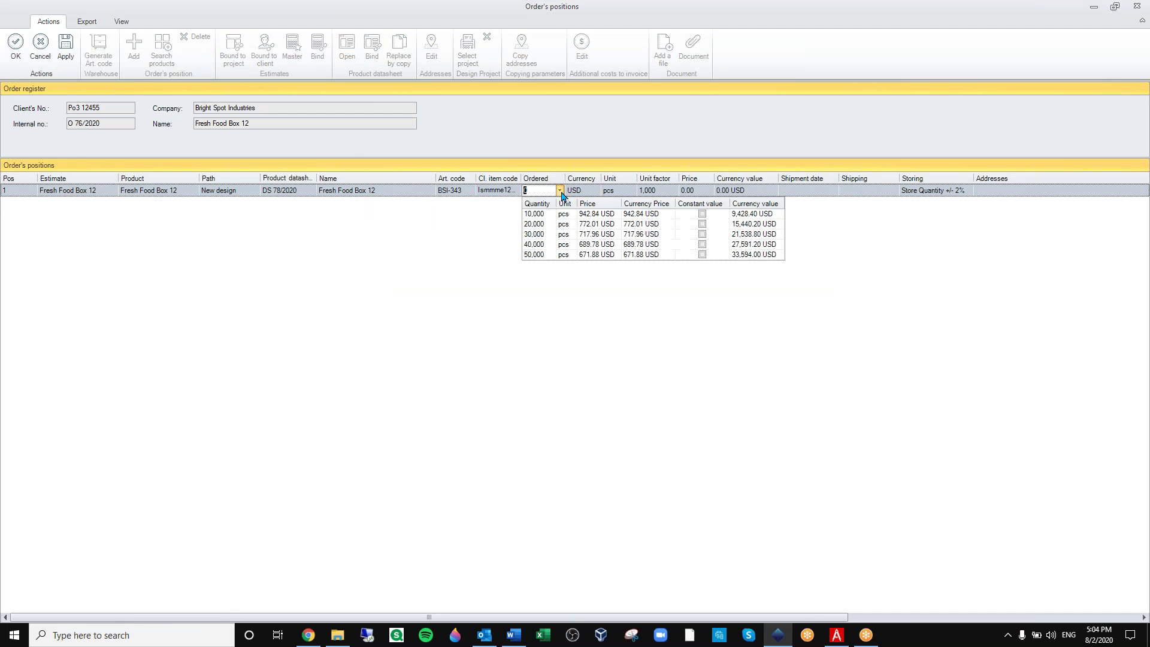
{"action": "left_click", "coordinate": [539, 246]}
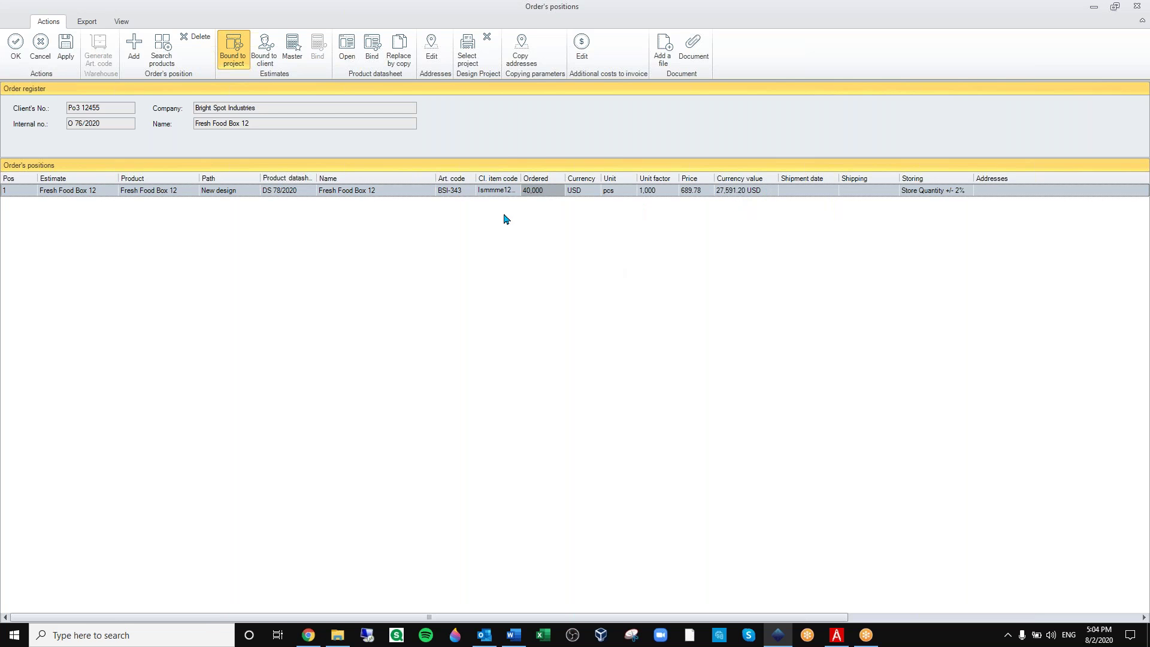
{"action": "left_click", "coordinate": [832, 191]}
{"action": "left_click", "coordinate": [833, 191]}
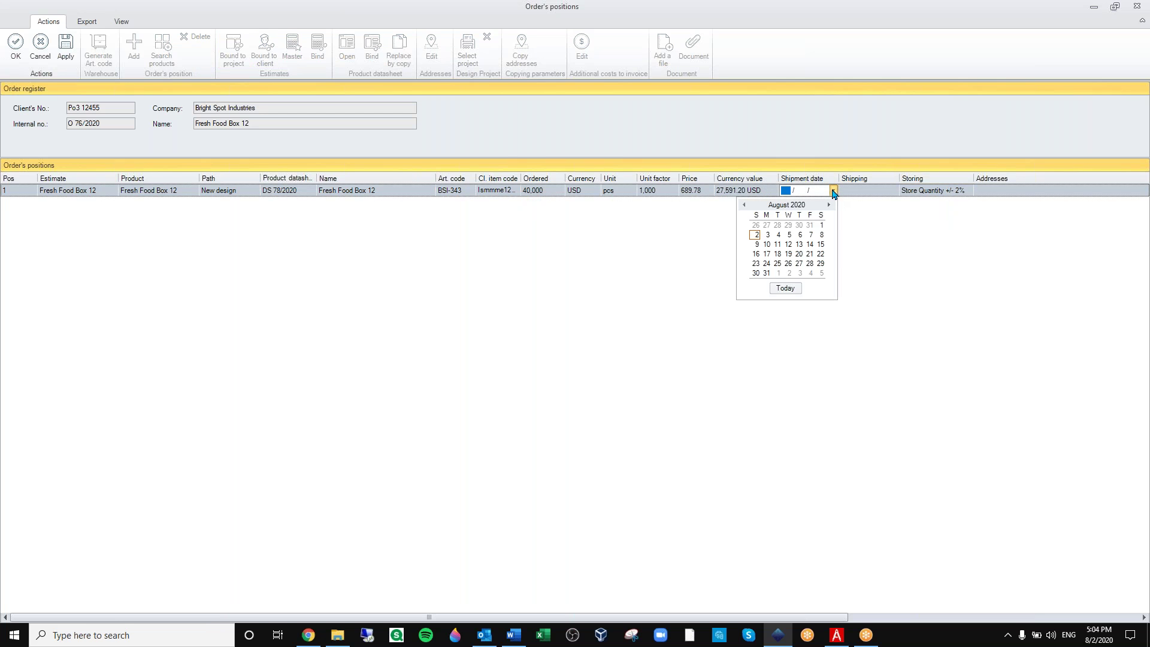
{"action": "left_click", "coordinate": [807, 243]}
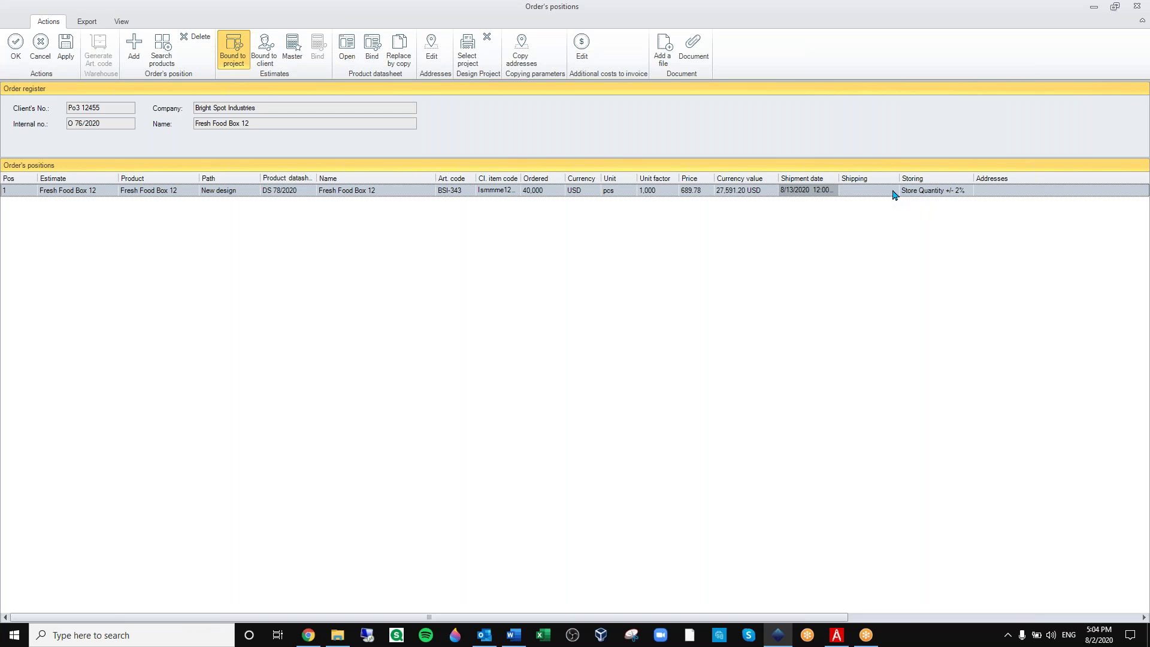
Step: Set the order position's date in the Shipping column to 8/14/2020
{"action": "left_click", "coordinate": [893, 190]}
{"action": "left_click", "coordinate": [894, 191]}
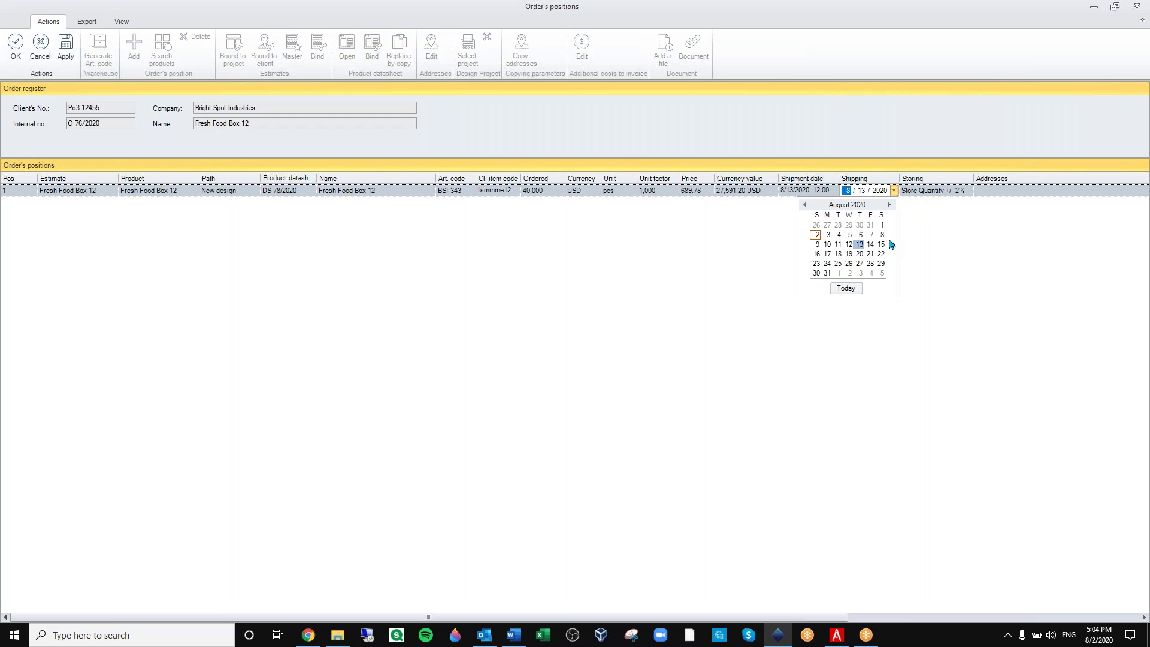
{"action": "left_click", "coordinate": [870, 245]}
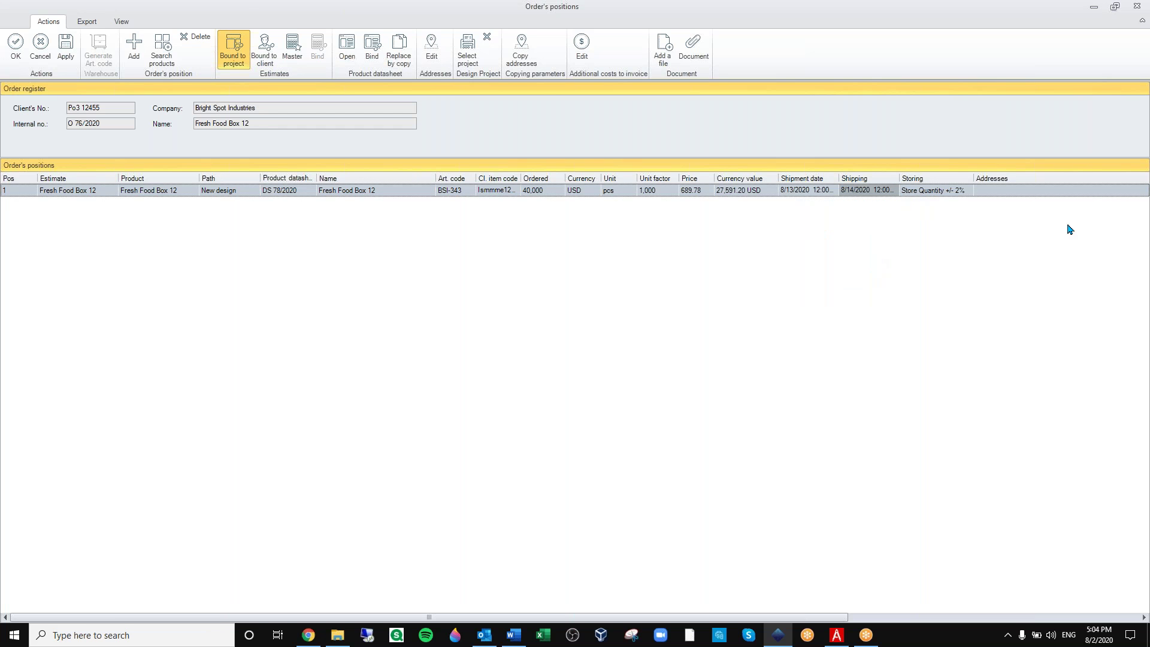
Step: Assign the client's listed delivery address to the order position for all 40,000 pcs and save the order's positions
{"action": "left_click", "coordinate": [1093, 191]}
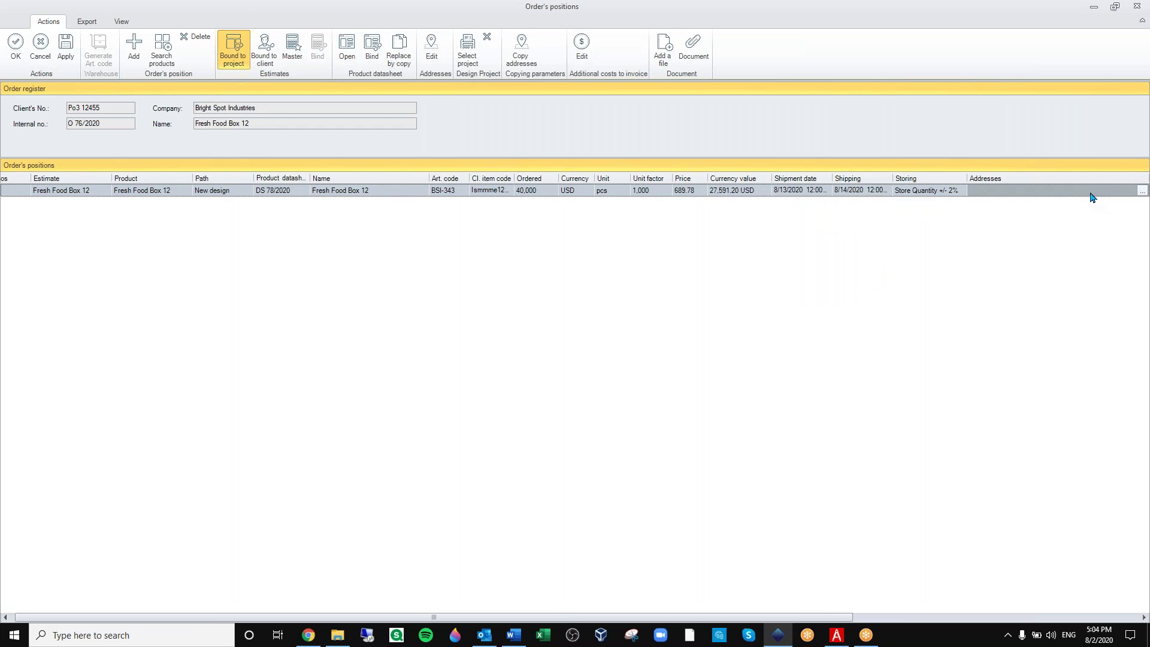
{"action": "left_click", "coordinate": [1139, 190]}
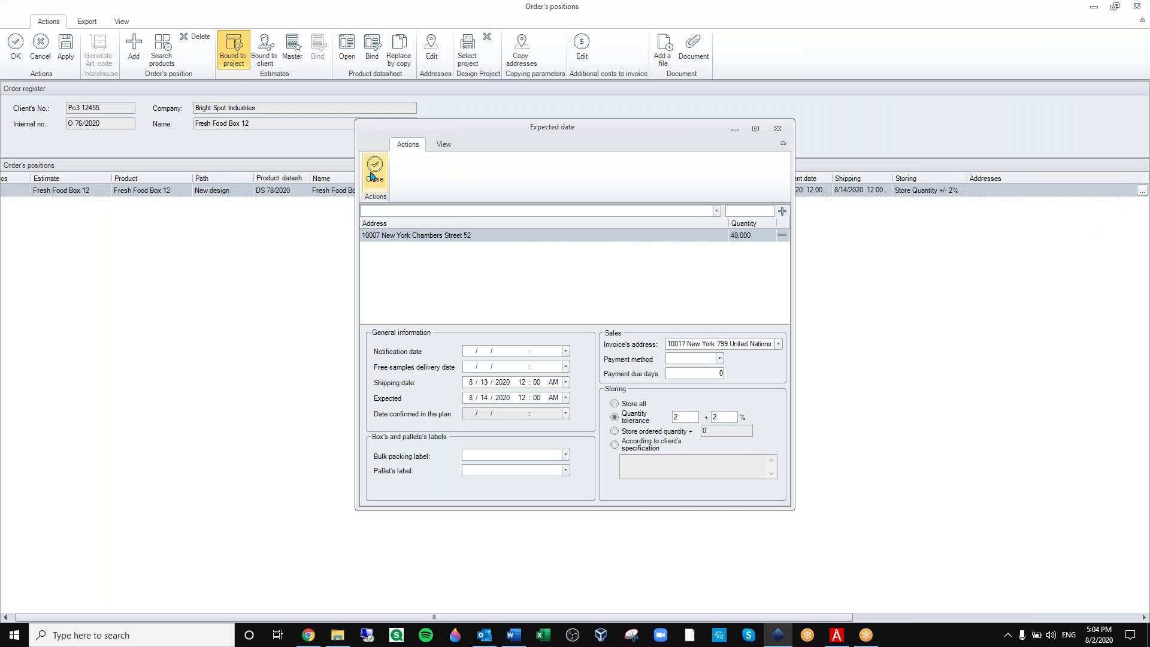
{"action": "left_click", "coordinate": [392, 235]}
{"action": "left_click", "coordinate": [374, 169]}
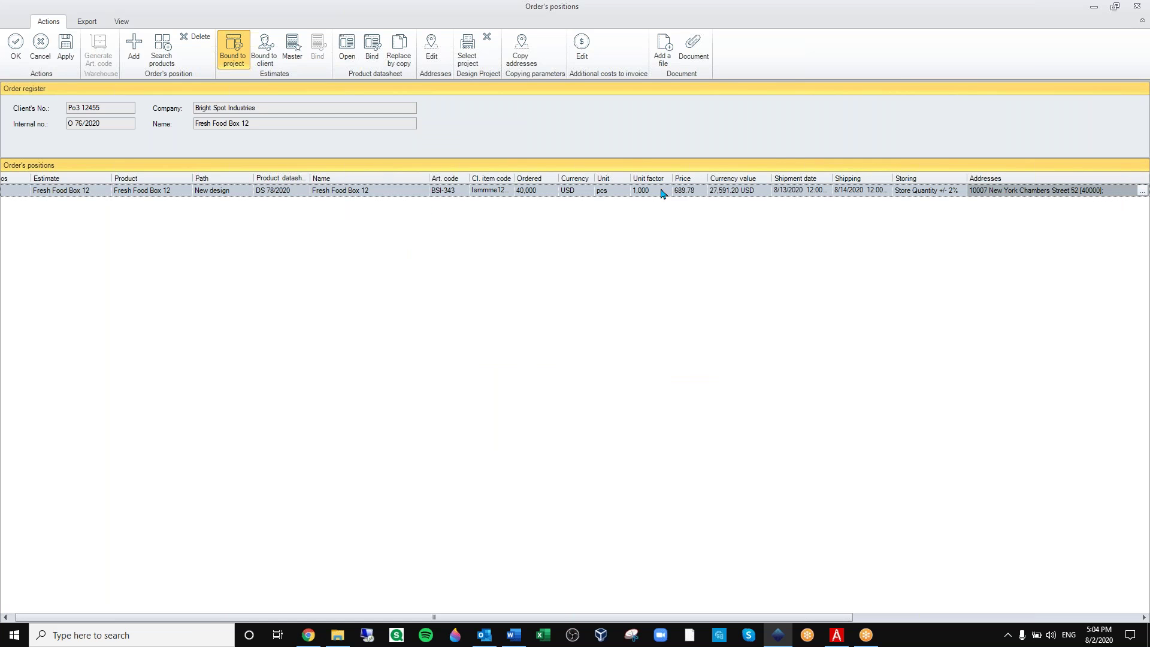
{"action": "left_click", "coordinate": [15, 43]}
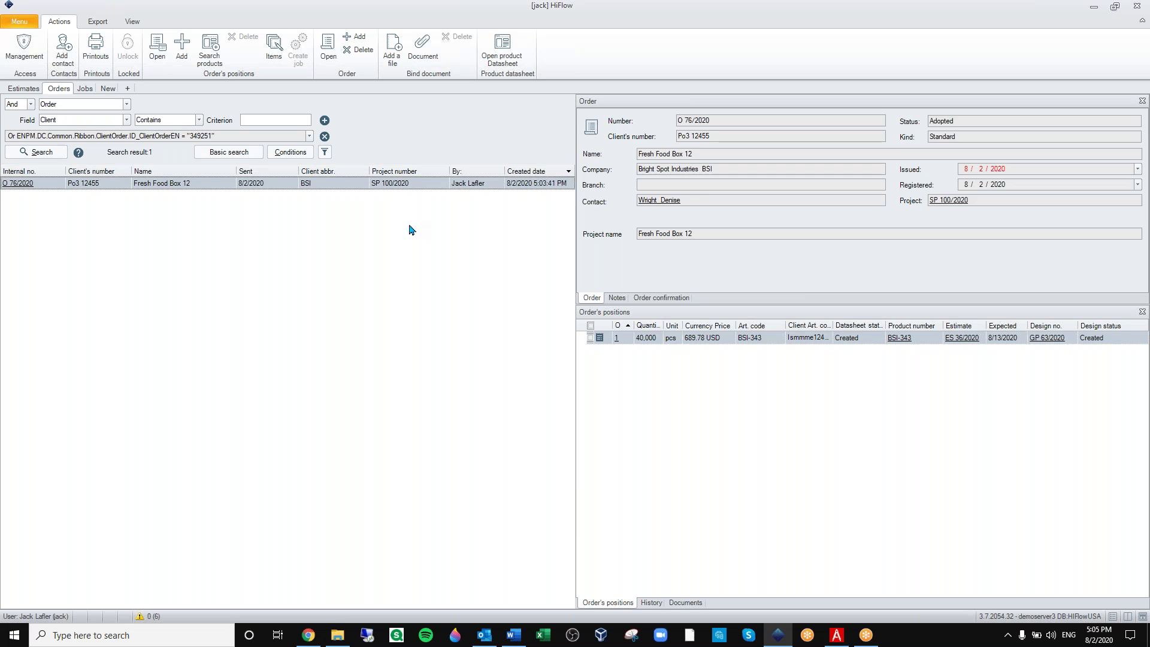
Step: Create a production job from the order's Fresh Food Box 12 position and go to the created job
{"action": "left_click", "coordinate": [590, 339]}
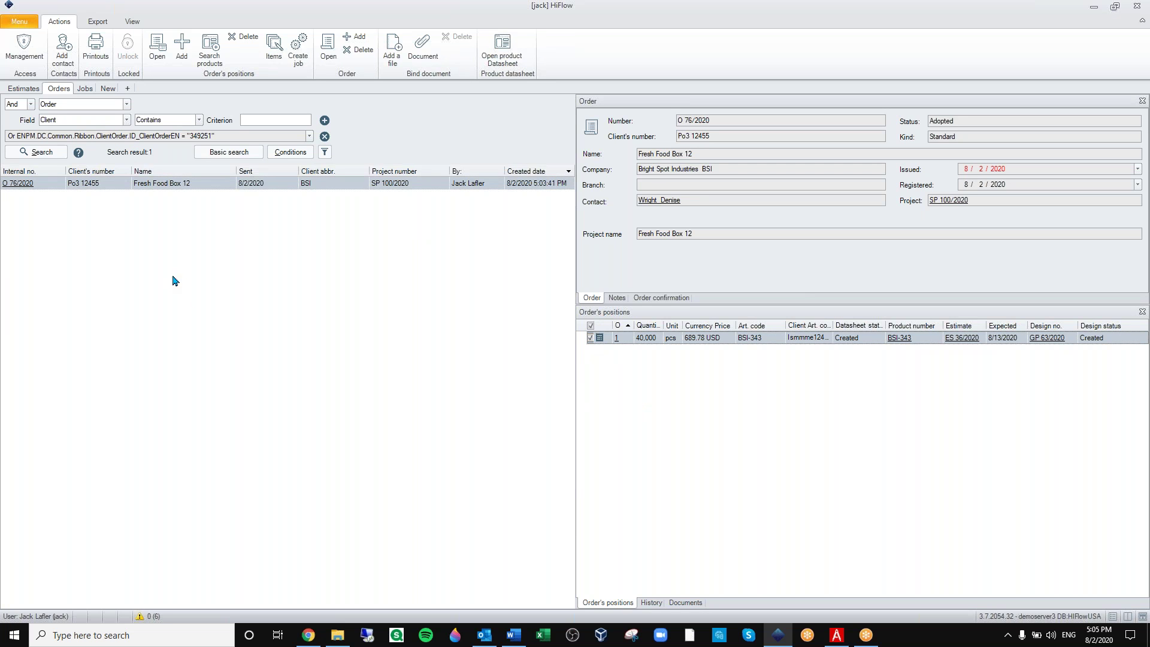
{"action": "left_click", "coordinate": [305, 43]}
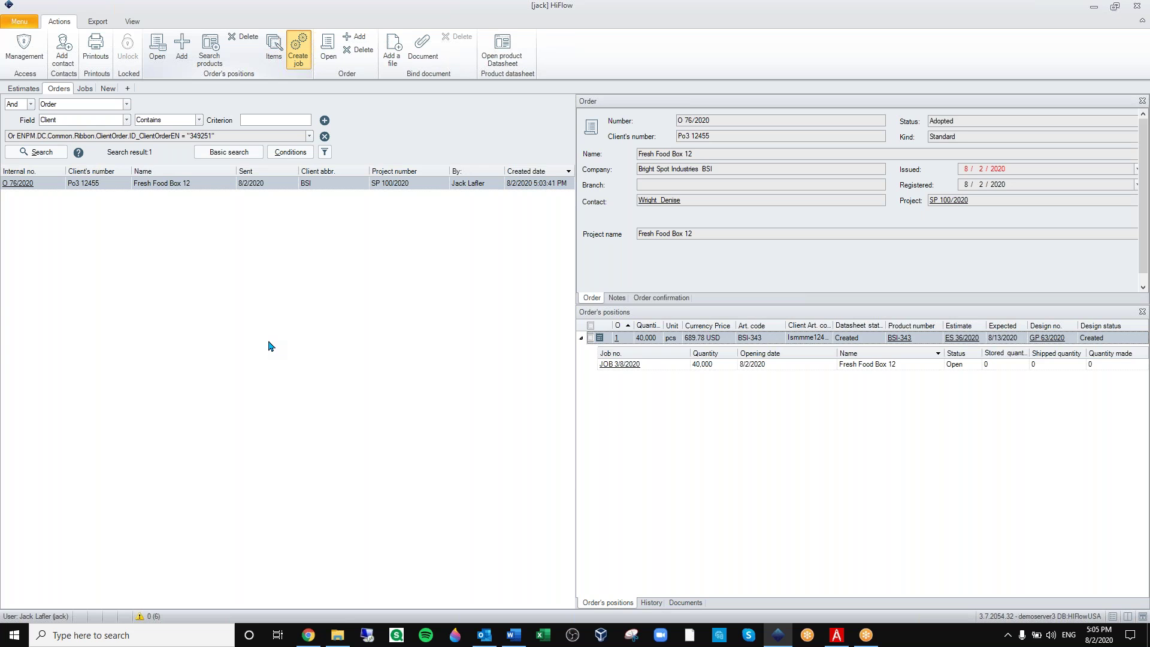
{"action": "left_click", "coordinate": [562, 353]}
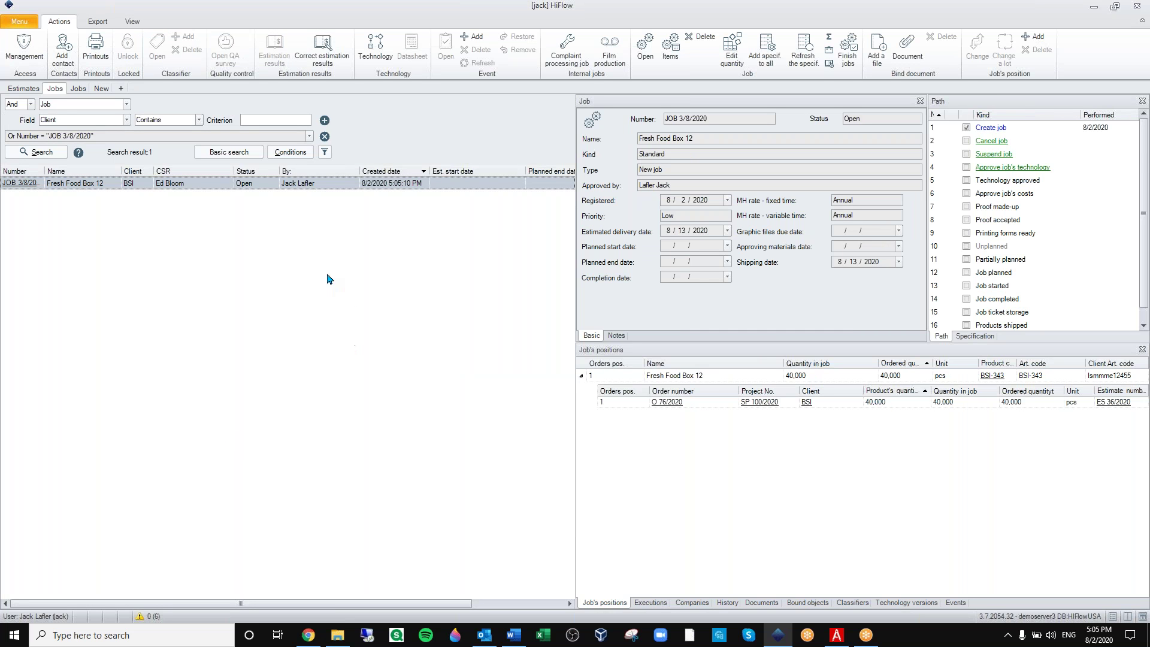
Step: Open the job's technology diagram and examine the Sheetfed 5+0 operation's details and the production flow through stripping
{"action": "left_click", "coordinate": [376, 43]}
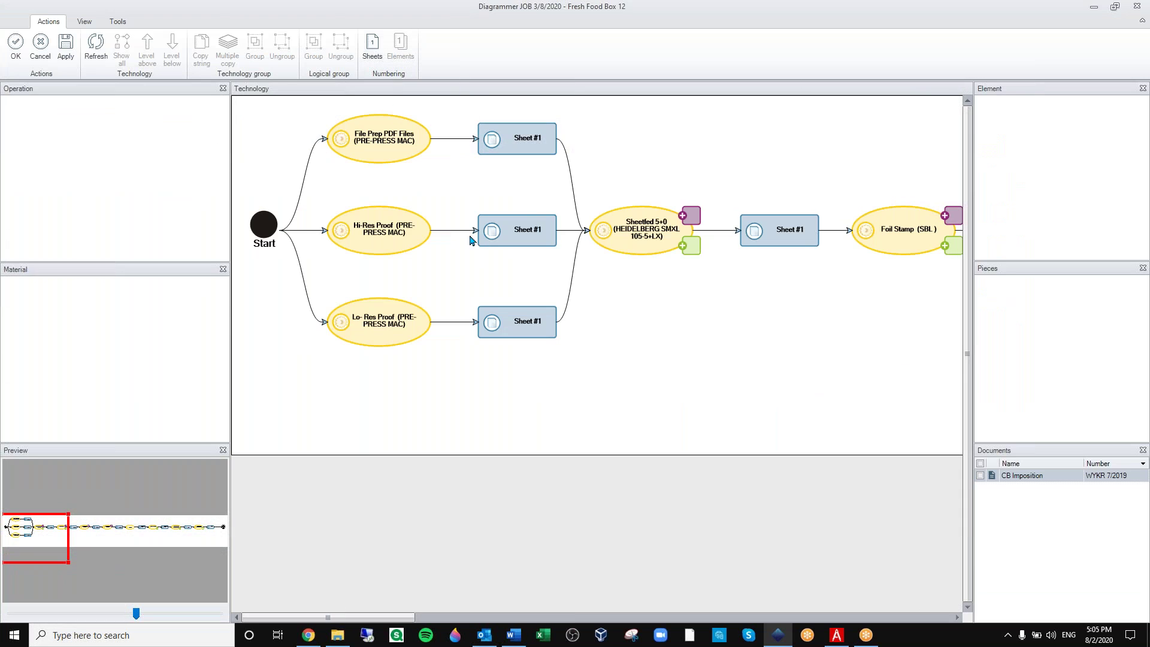
{"action": "left_click", "coordinate": [626, 234]}
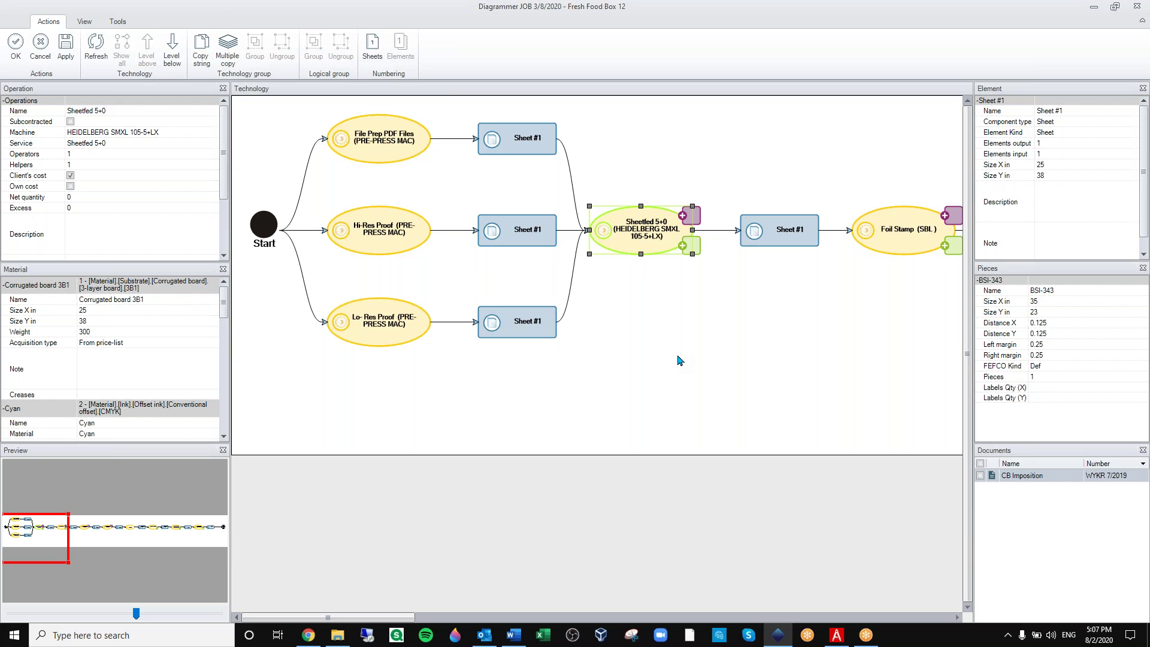
{"action": "left_click_drag", "start_coordinate": [404, 617], "coordinate": [649, 567]}
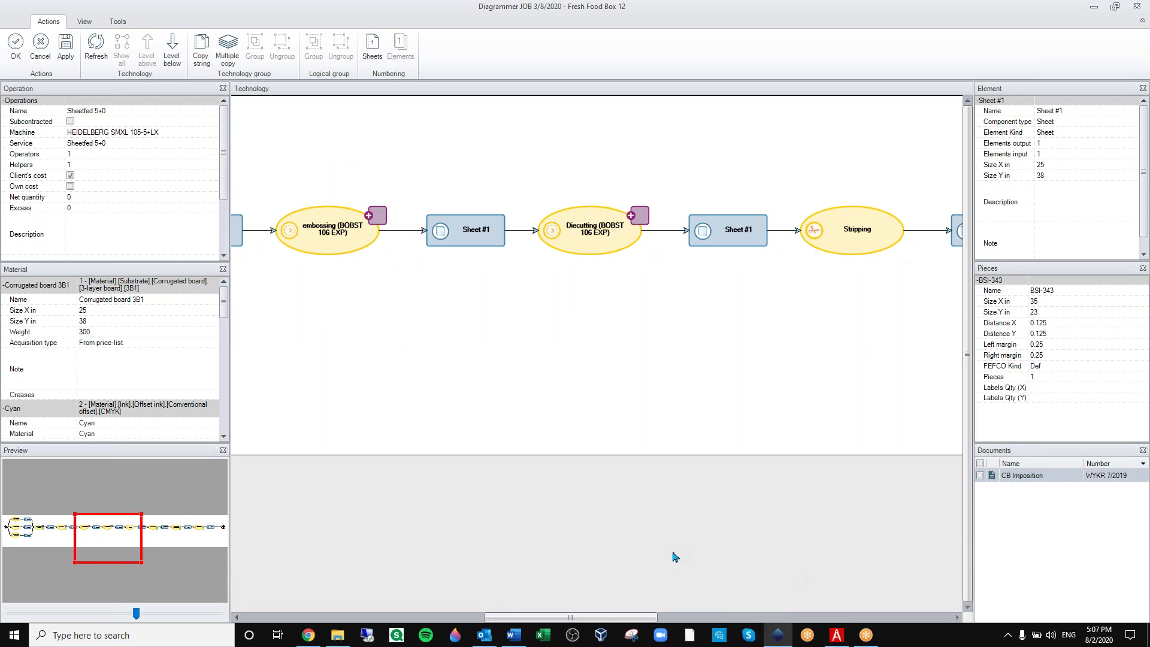
{"action": "scroll", "coordinate": [713, 421], "scroll_direction": "right", "scroll_amount": 2}
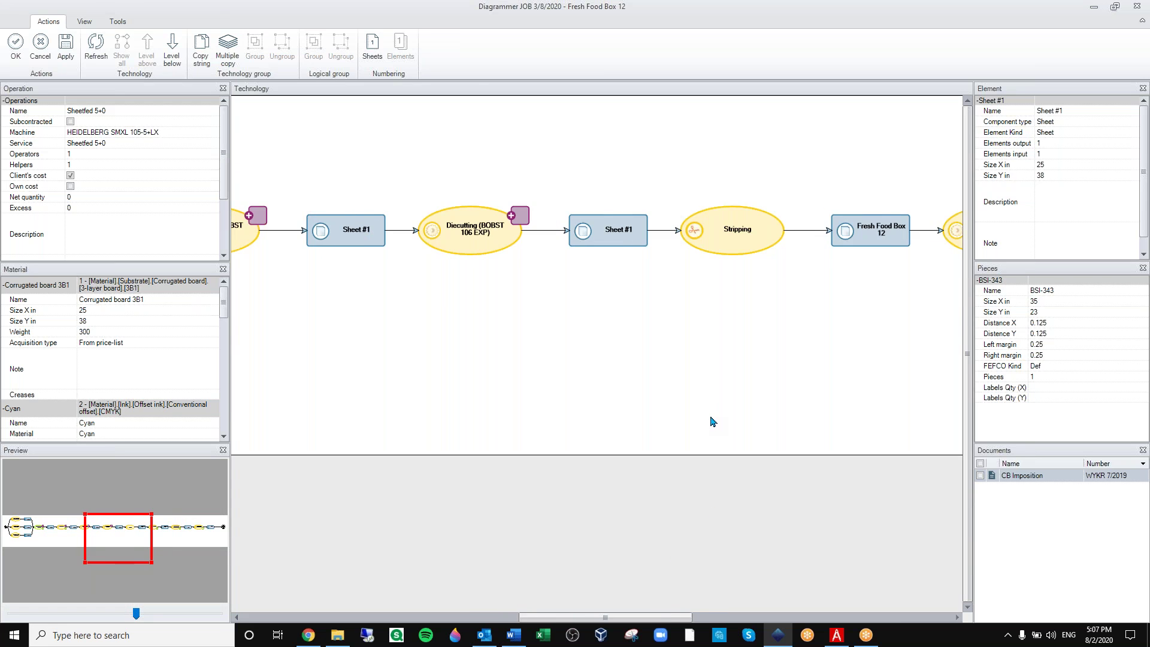
{"action": "scroll", "coordinate": [713, 421], "scroll_direction": "left", "scroll_amount": 1}
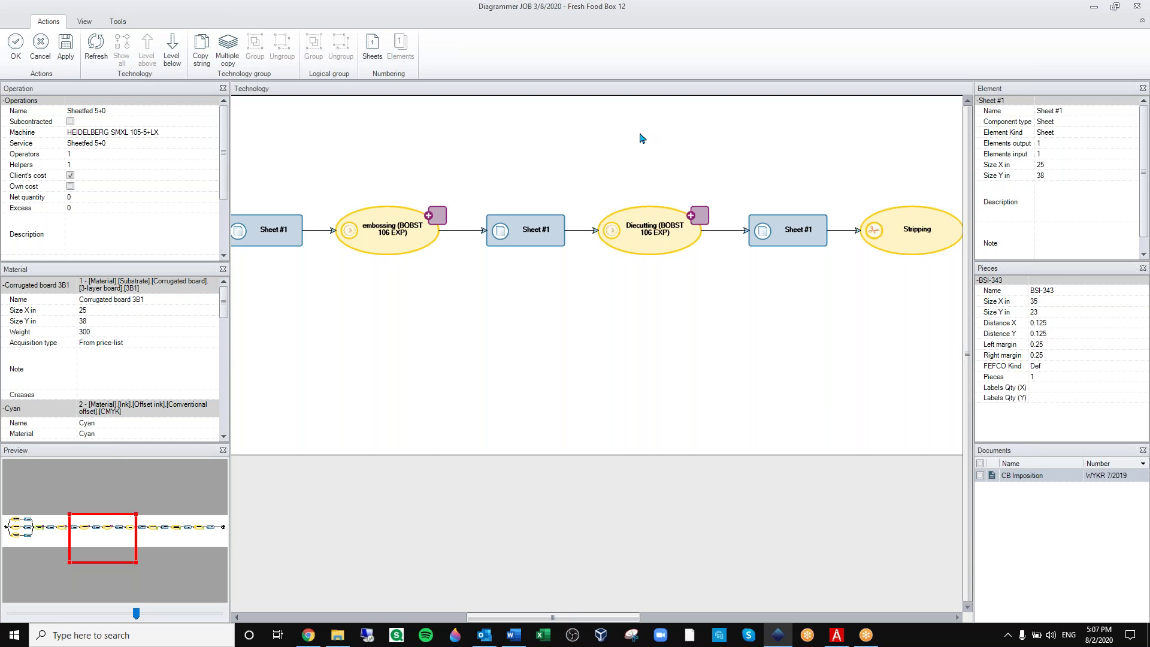
{"action": "left_click_drag", "start_coordinate": [488, 619], "coordinate": [279, 619]}
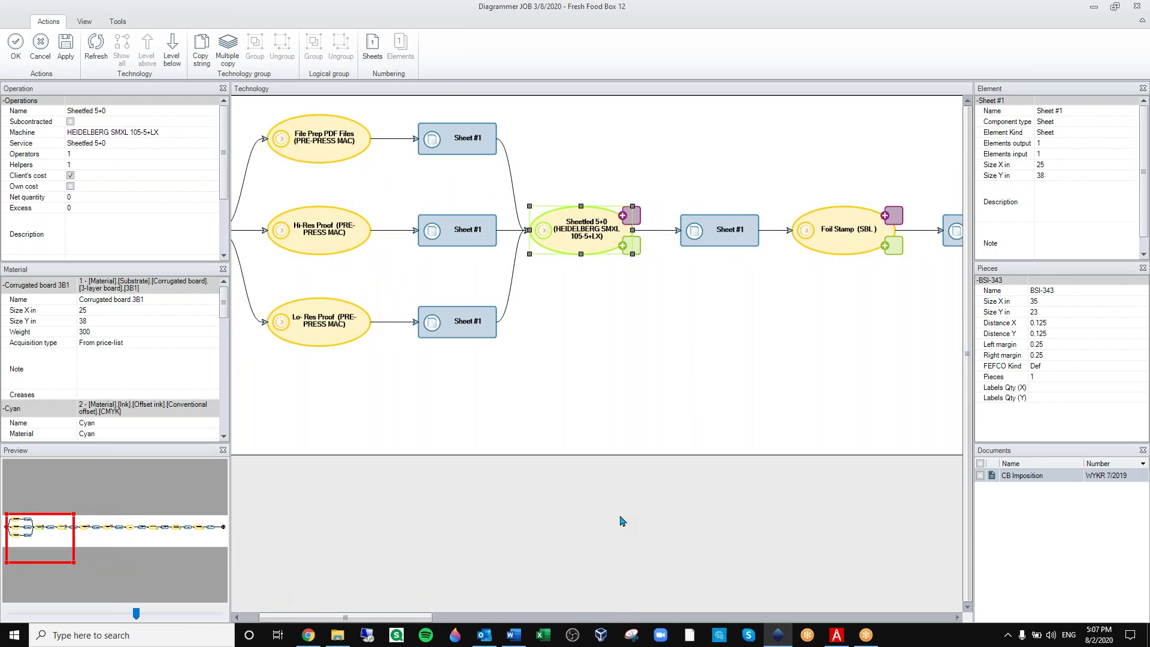